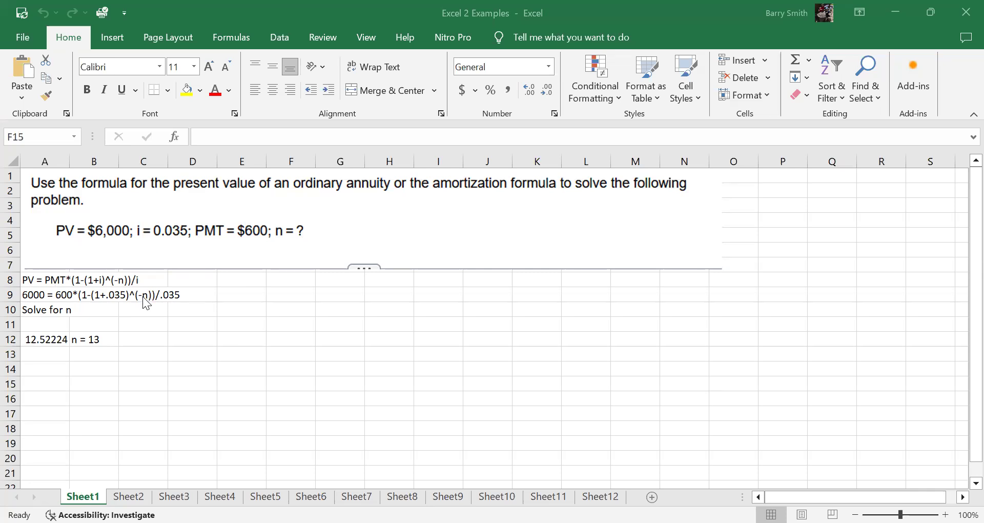
Step: Examine the logarithm formula for n in A12 and the rounded answer in B12 for the annuity problem
click(55, 342)
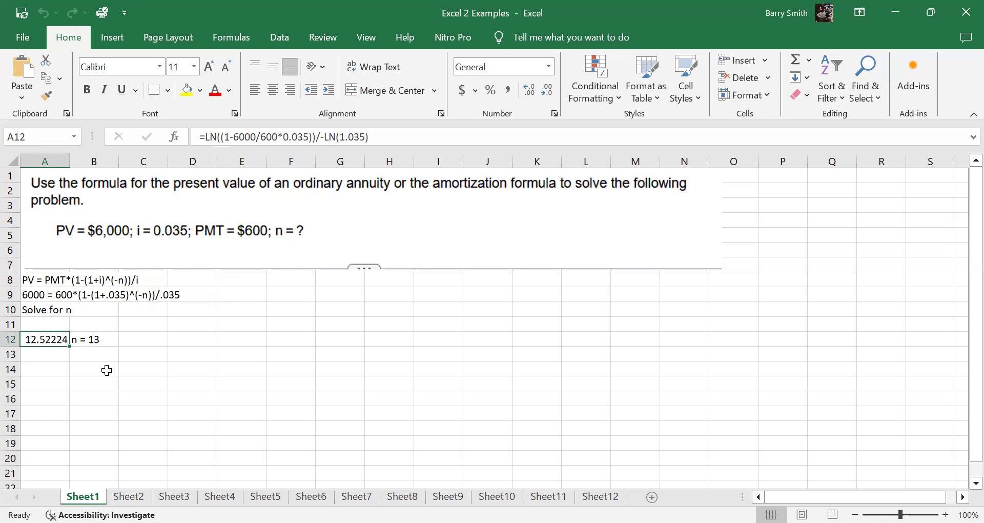
click(91, 339)
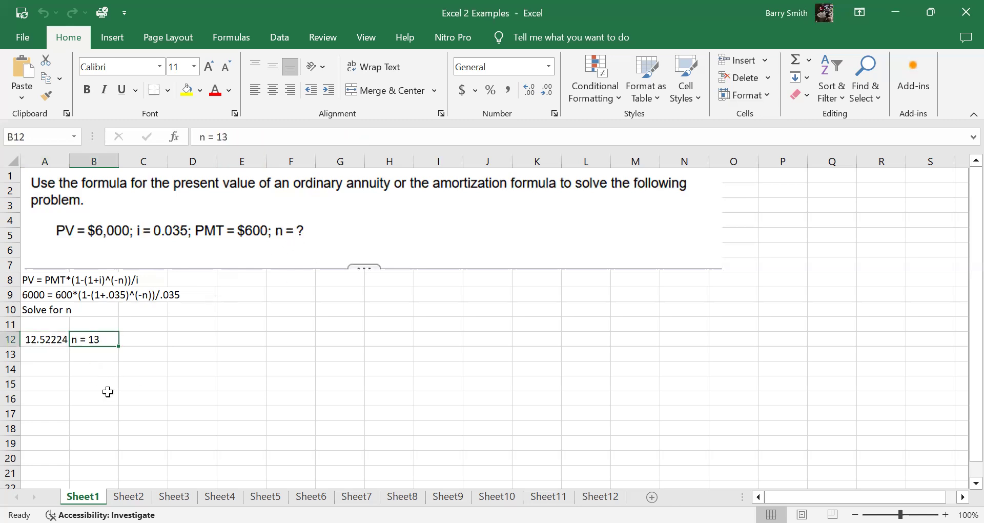
Step: Go to Sheet2 and examine the future value formula, the LN solution in A9, and the answers in years and months
click(129, 496)
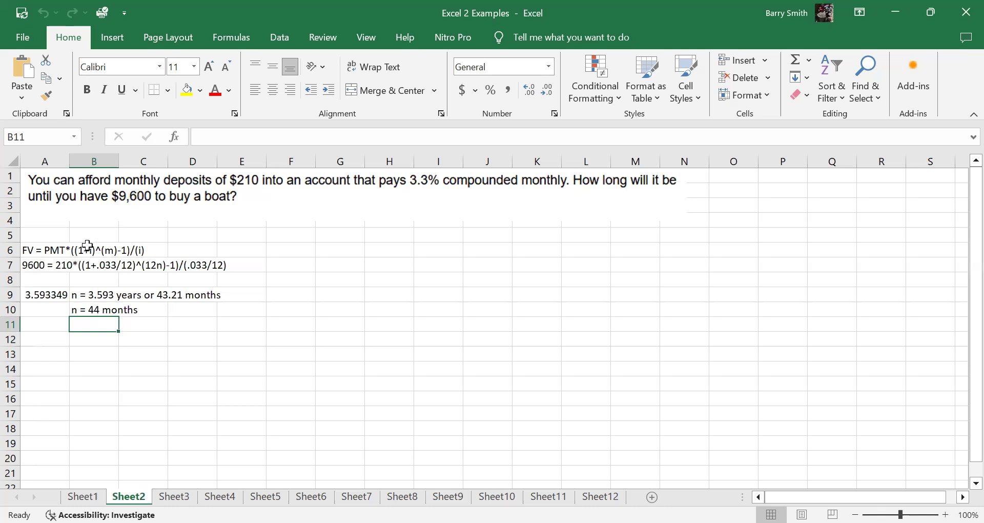
click(31, 250)
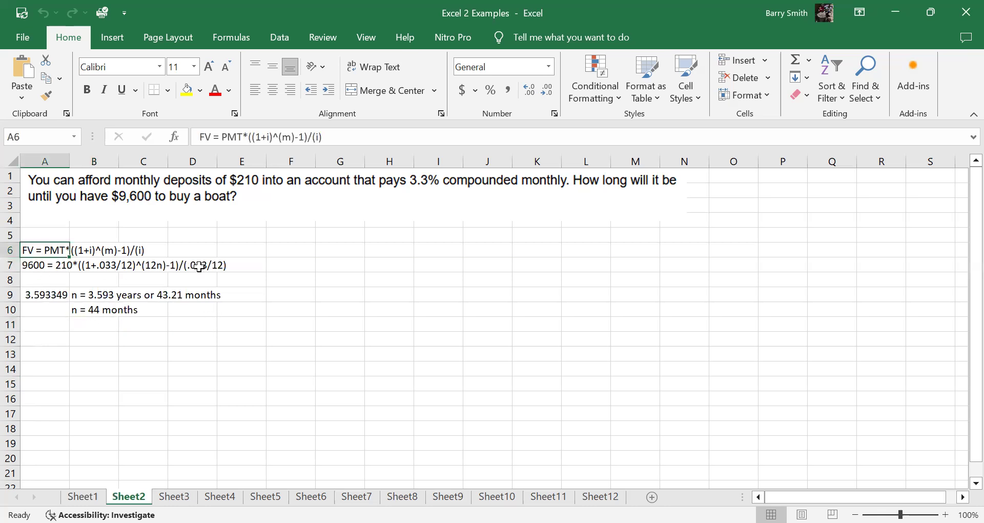
click(38, 296)
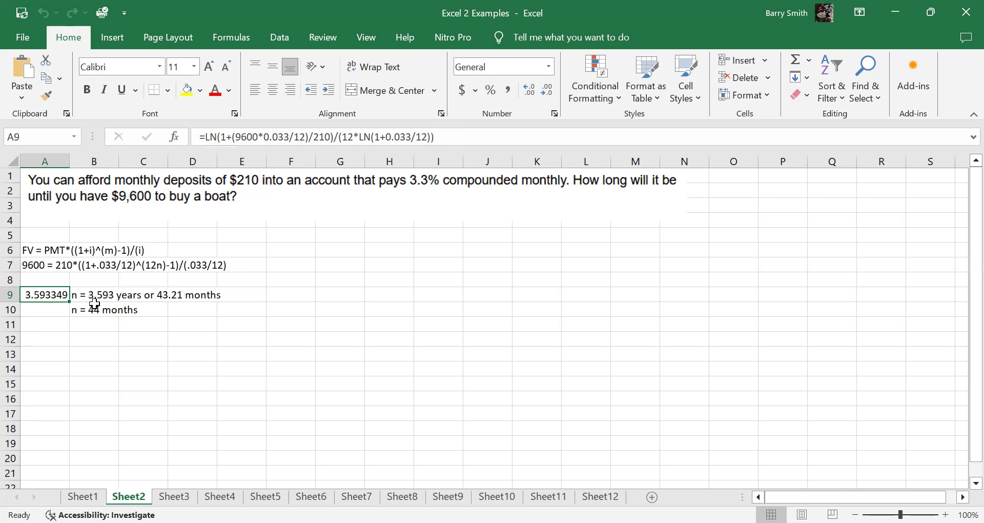
click(82, 295)
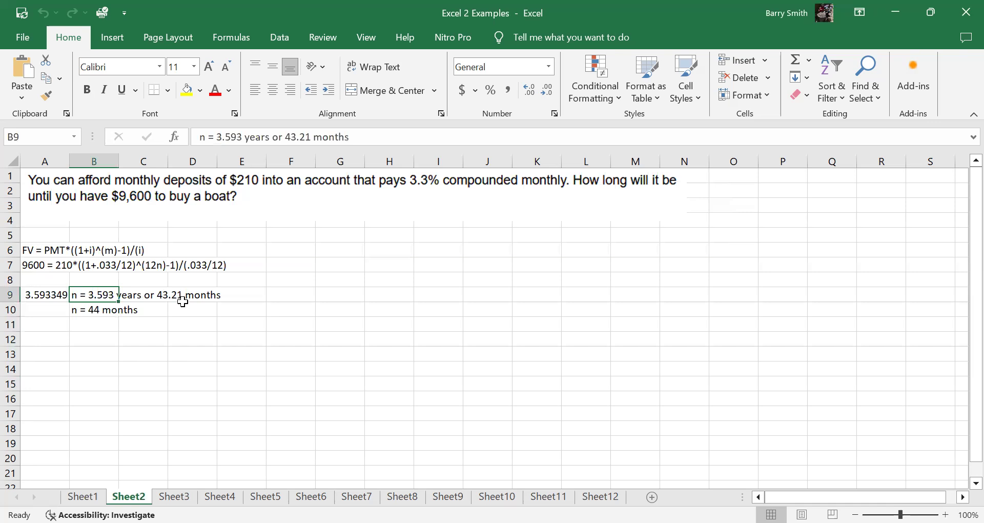
click(77, 310)
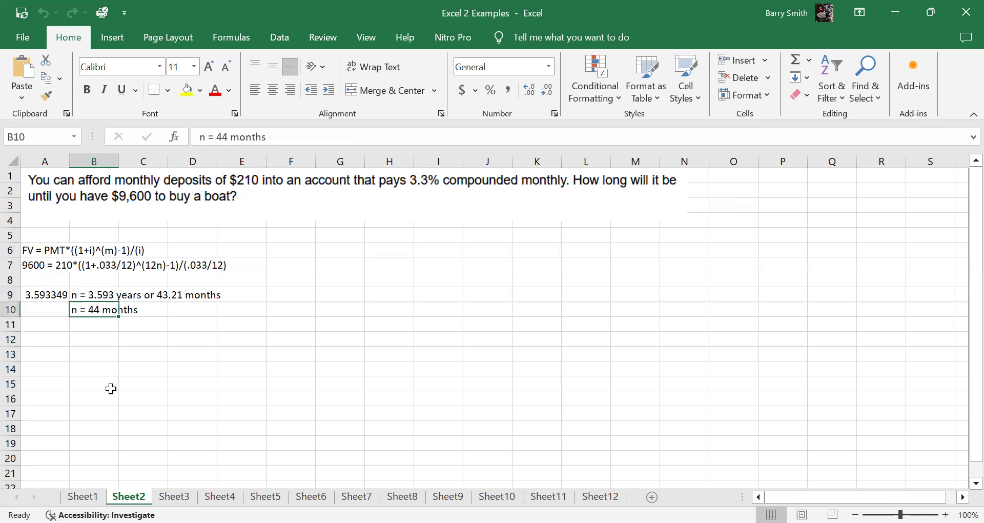
Step: Go to Sheet3 and inspect the arguments of the PMT formula for the monthly deposit in A8, leaving it unedited
click(174, 496)
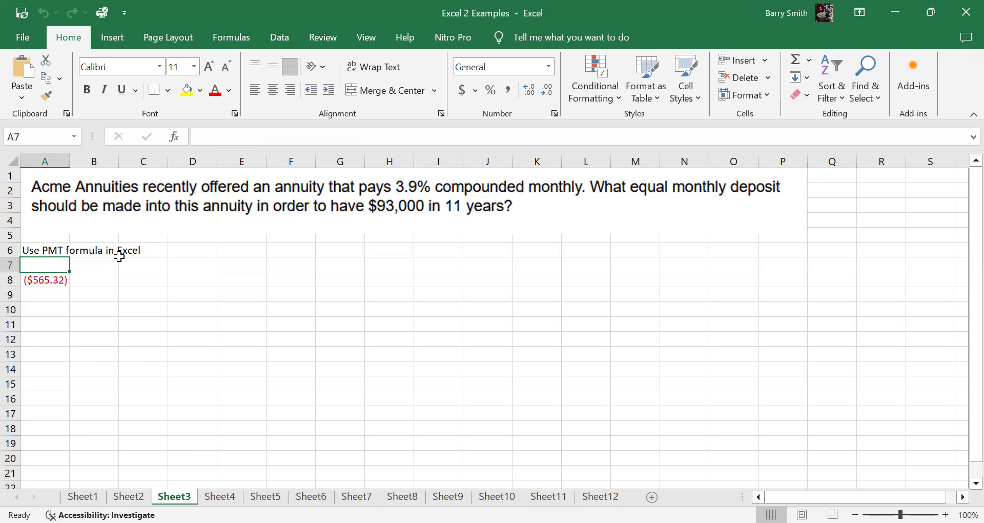
click(45, 282)
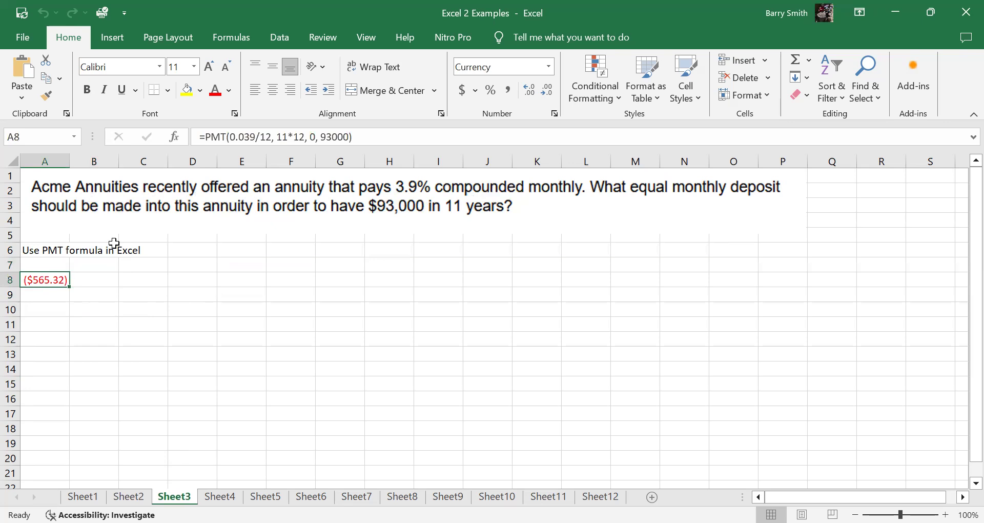
click(211, 137)
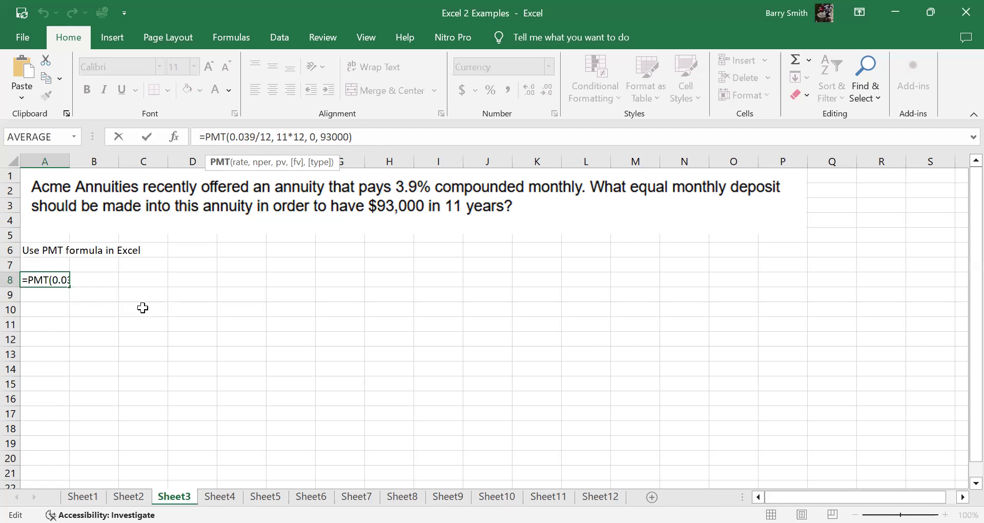
click(258, 338)
click(102, 305)
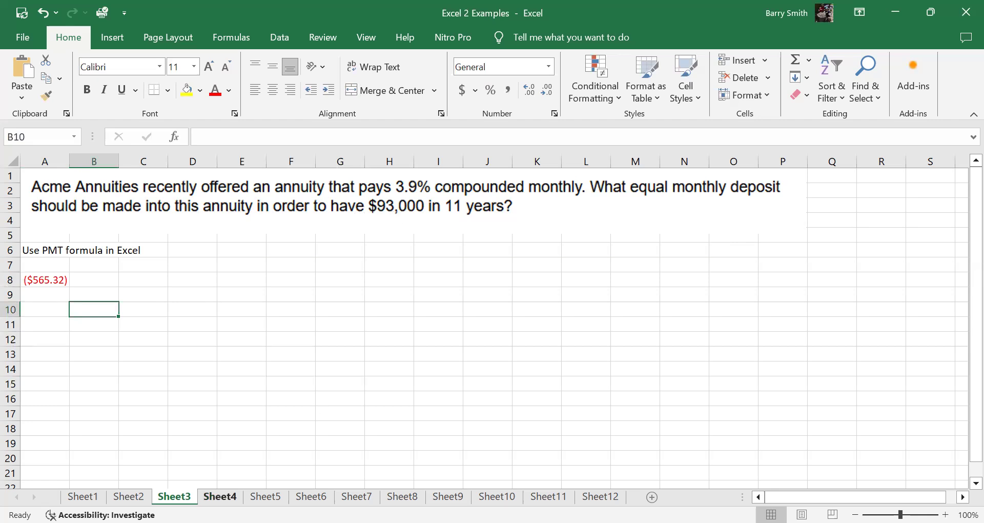
Step: Go to Sheet4 and examine the formulas for the original mortgage's loan amount in B4 and payment in B7
click(219, 496)
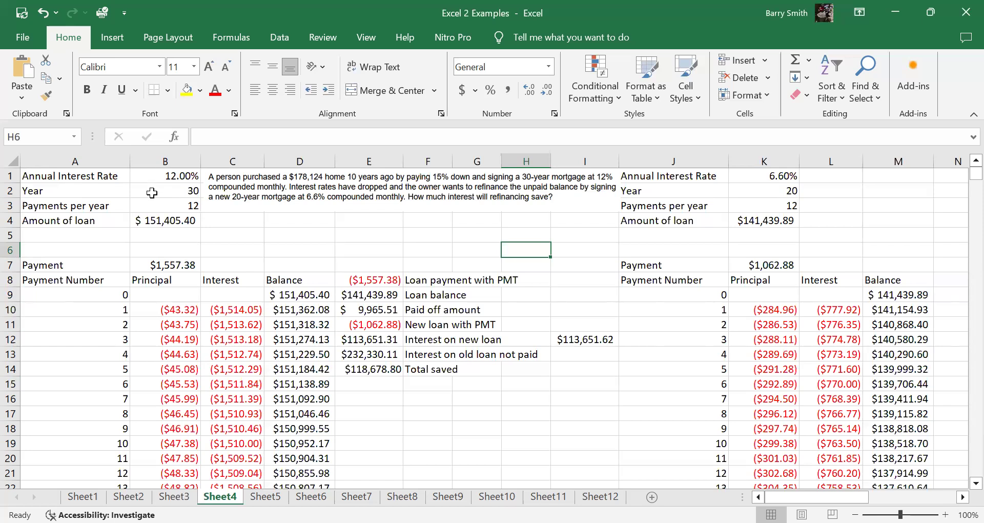
click(174, 221)
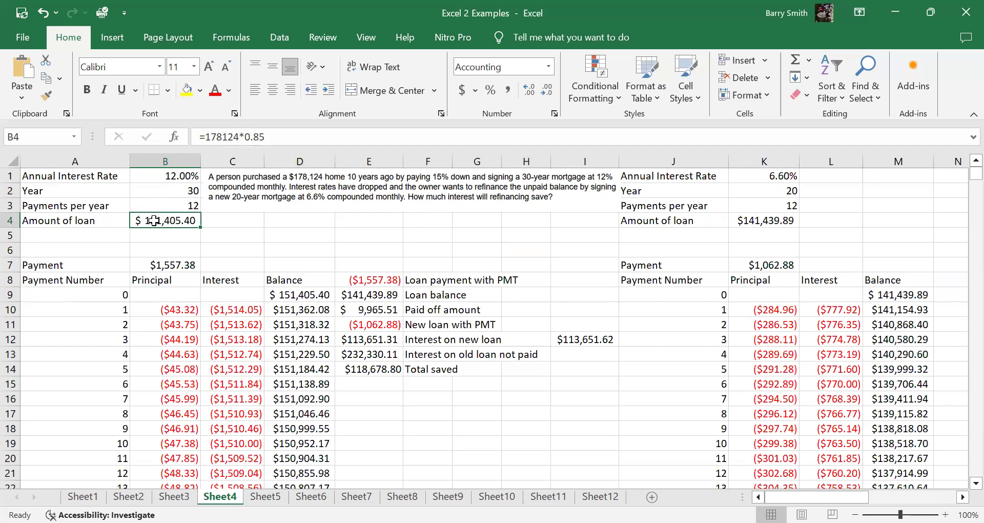
click(169, 265)
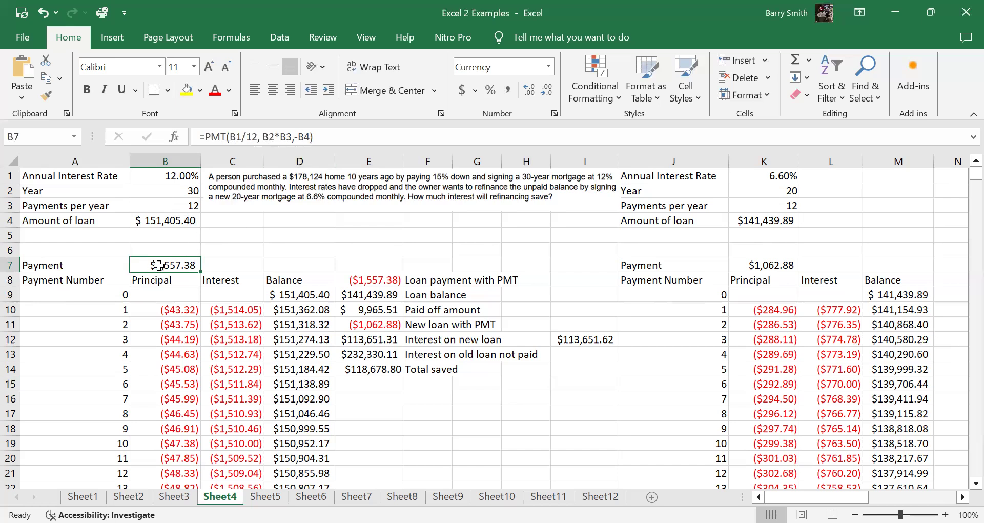
Step: Remove the minus sign before B4 in the original mortgage's PMT formula in B7
click(296, 142)
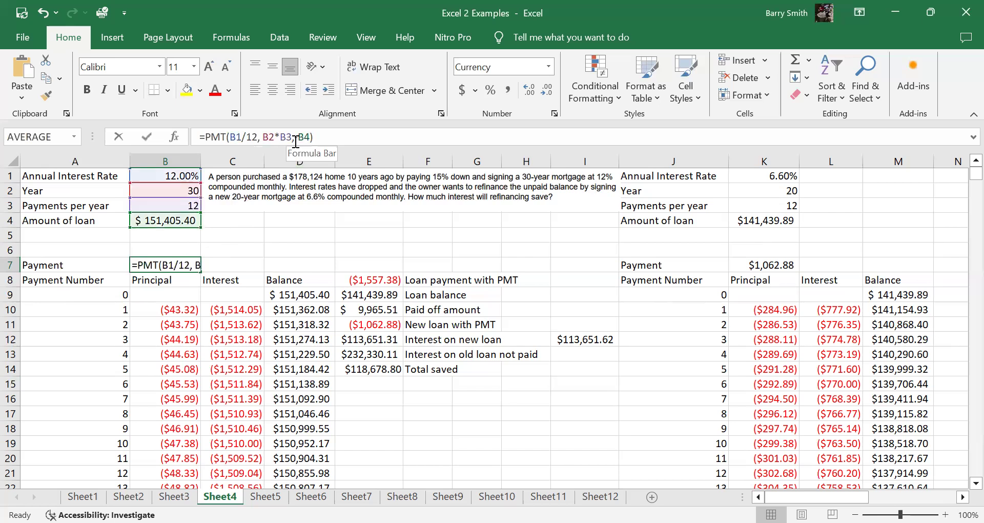
key(BackSpace)
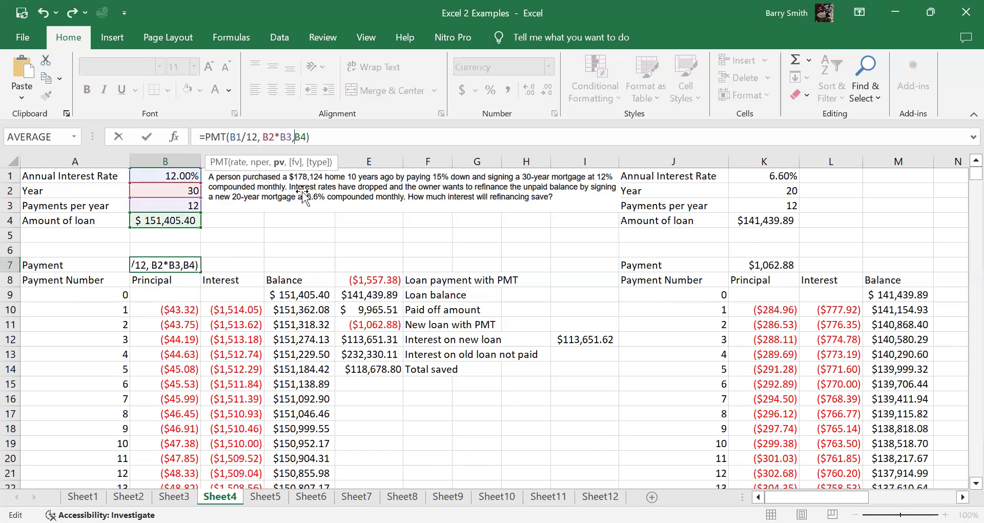
key(Return)
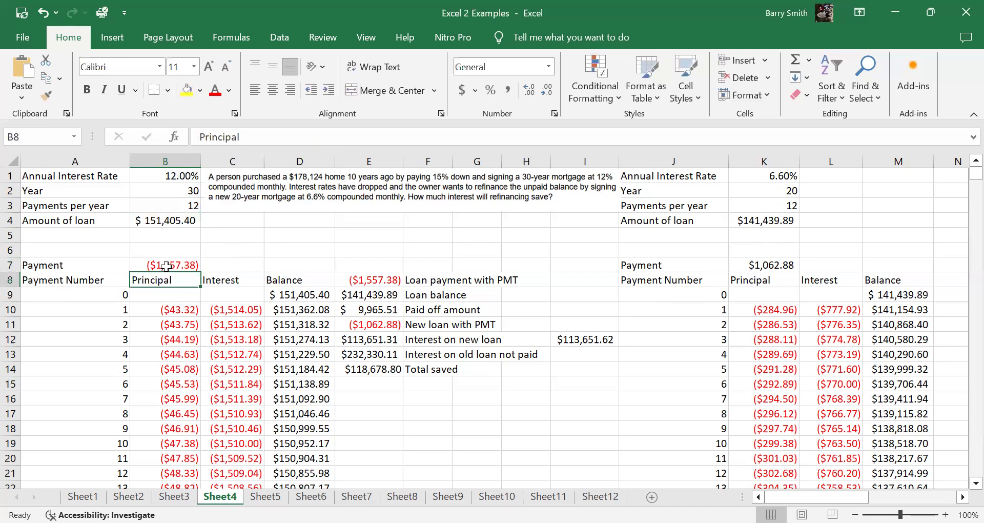
Step: Restore the minus sign before B4 so the payment formula in B7 reads =PMT(B1/12, B2*B3,-B4)
click(167, 266)
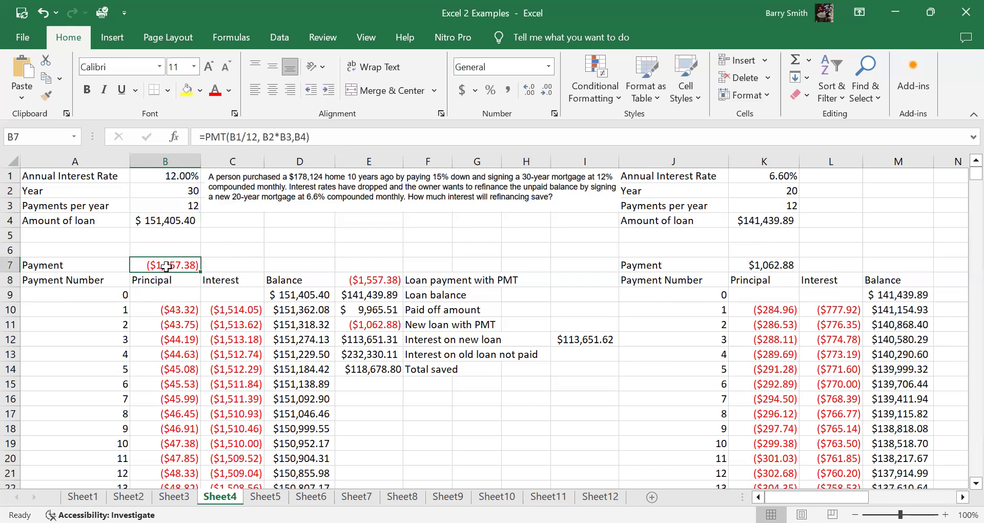
click(291, 142)
text(-)
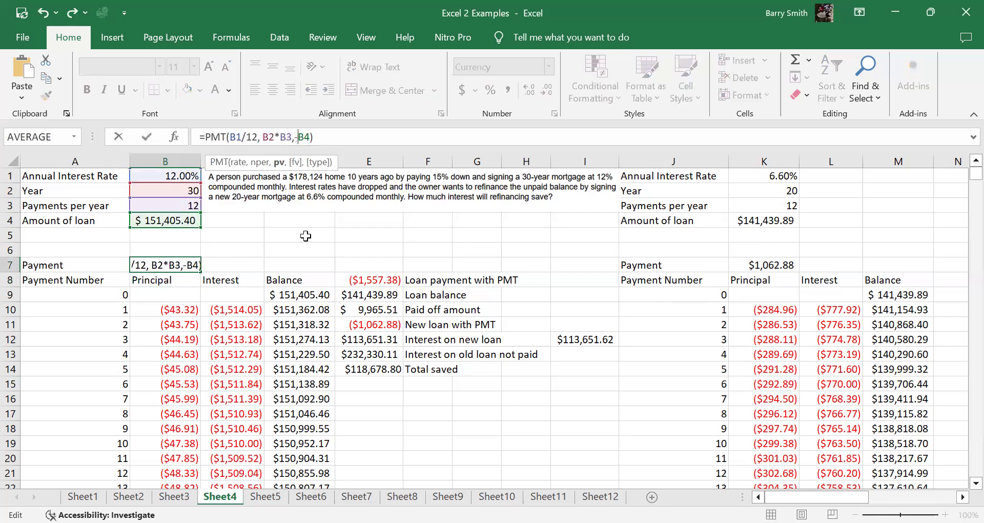
click(244, 259)
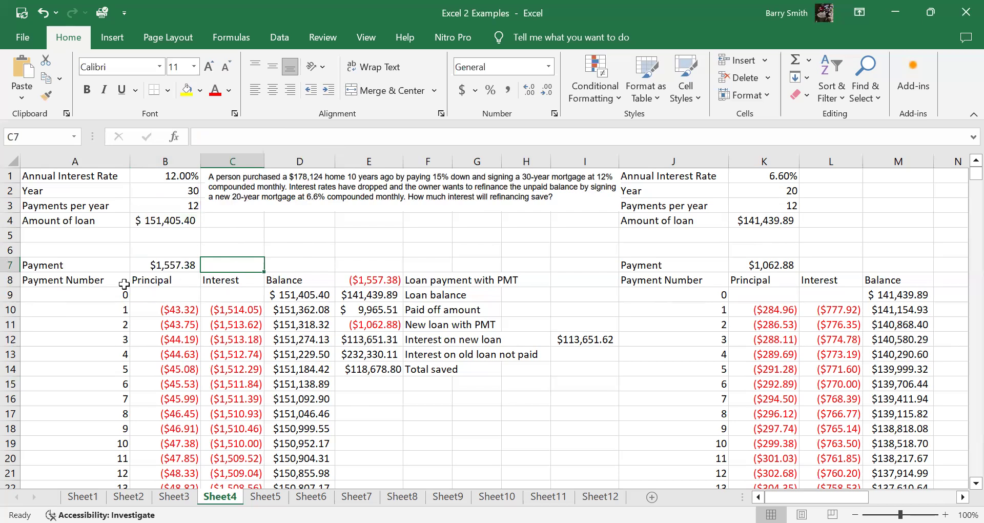
Step: Look through the original mortgage's amortization schedule and return to the loan summary beside it
scroll(132, 308, down, 20)
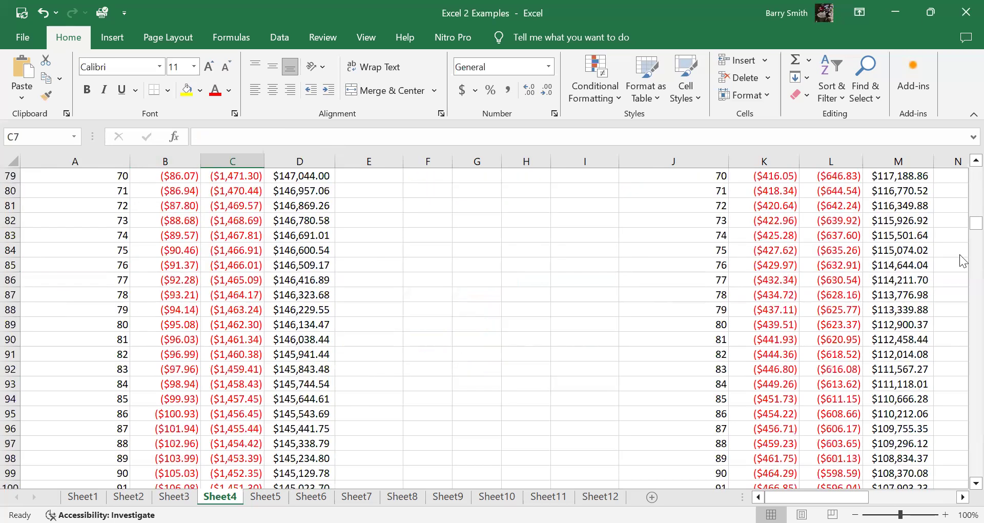
scroll(963, 260, down, 7)
scroll(962, 359, down, 20)
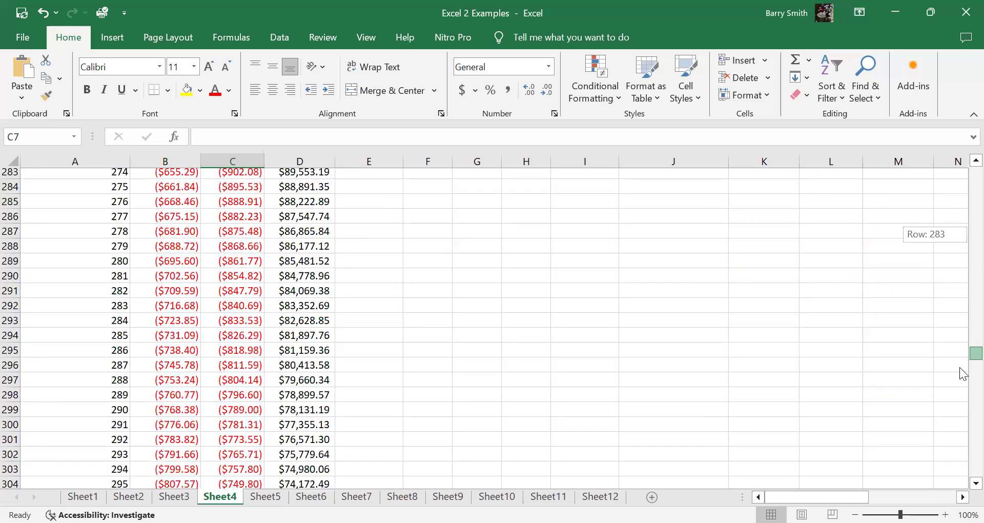
scroll(962, 364, up, 20)
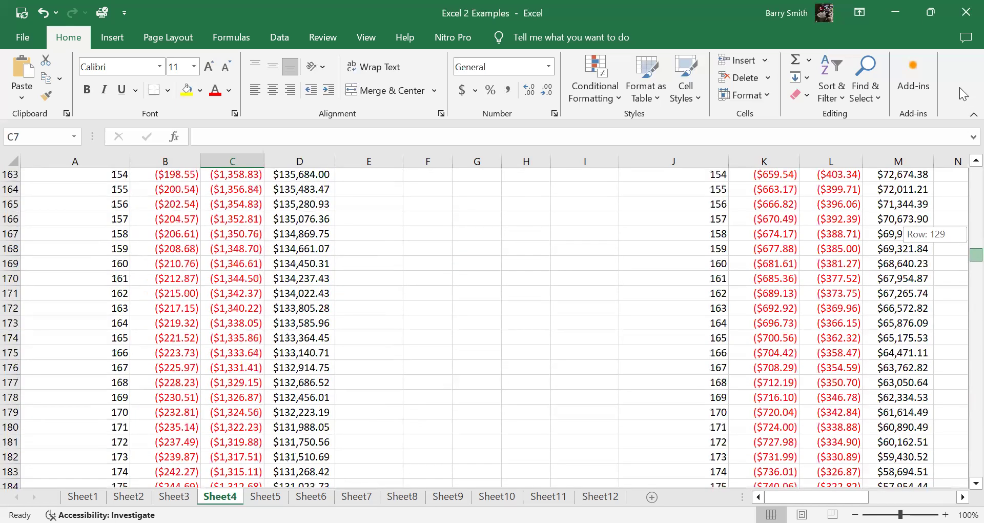
scroll(293, 294, up, 20)
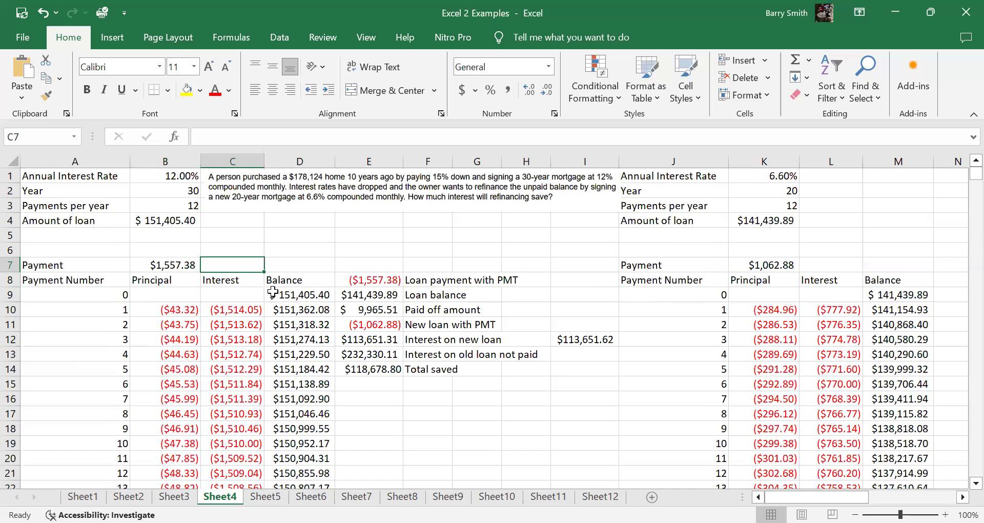
click(220, 410)
click(423, 443)
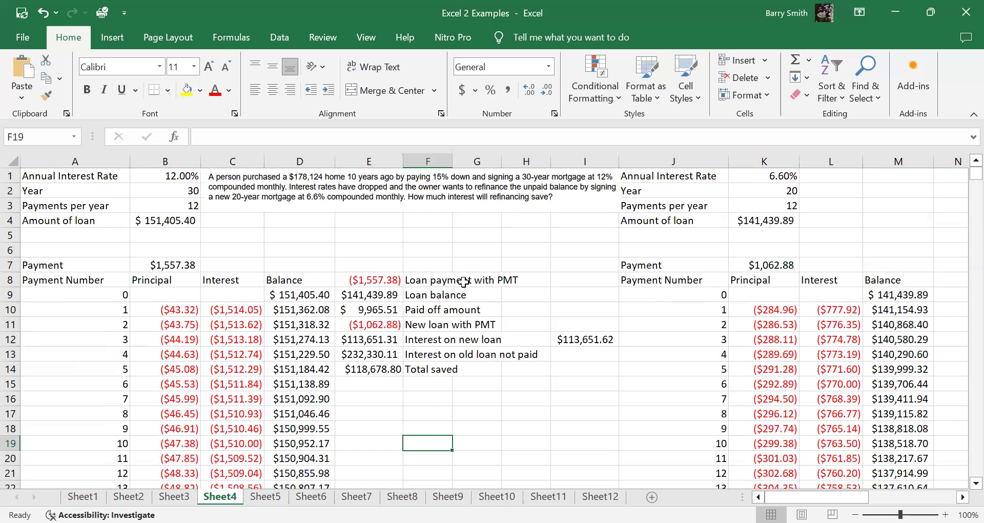
Step: Examine the loan balance formula in E9 and trace its source in the Balance column of the original mortgage schedule
click(371, 296)
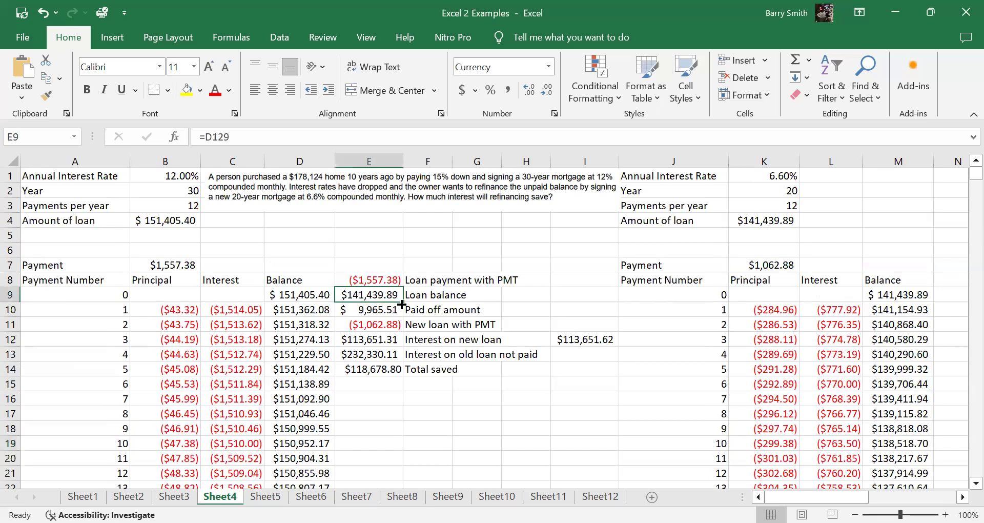
scroll(293, 386, down, 2)
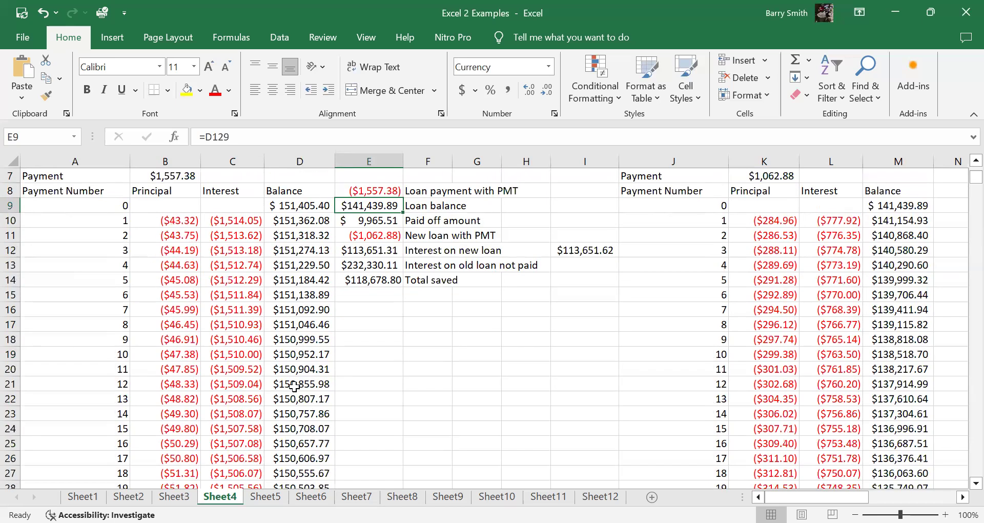
scroll(294, 386, down, 20)
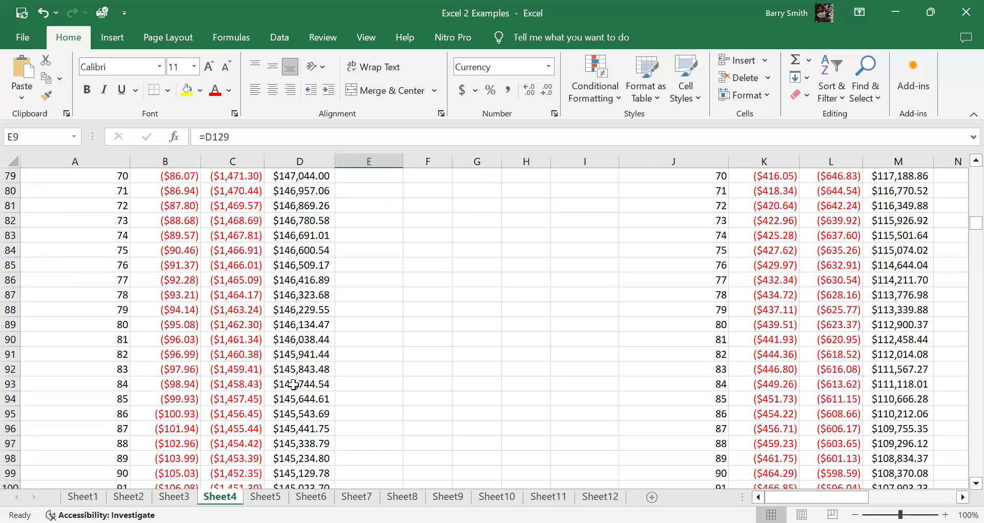
scroll(294, 382, down, 18)
scroll(316, 351, up, 5)
scroll(316, 350, up, 20)
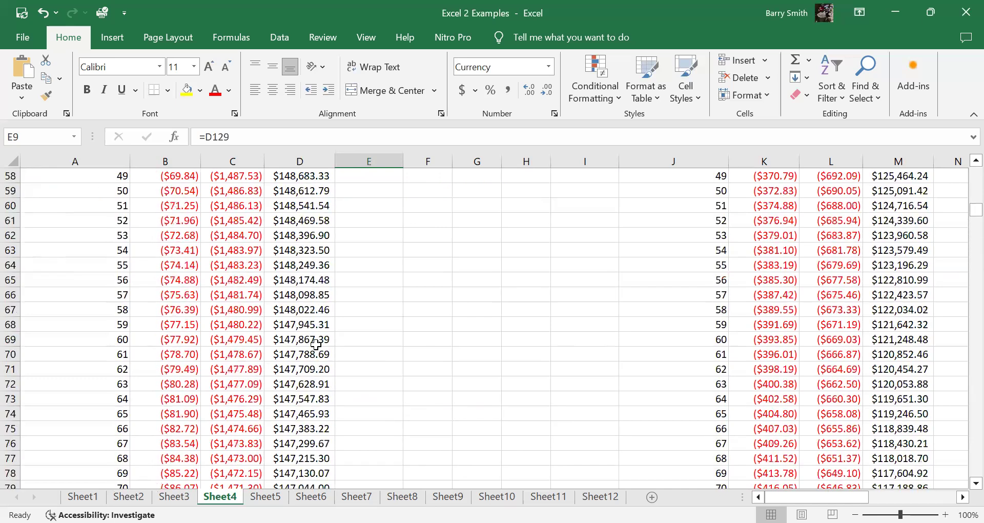
scroll(315, 340, up, 8)
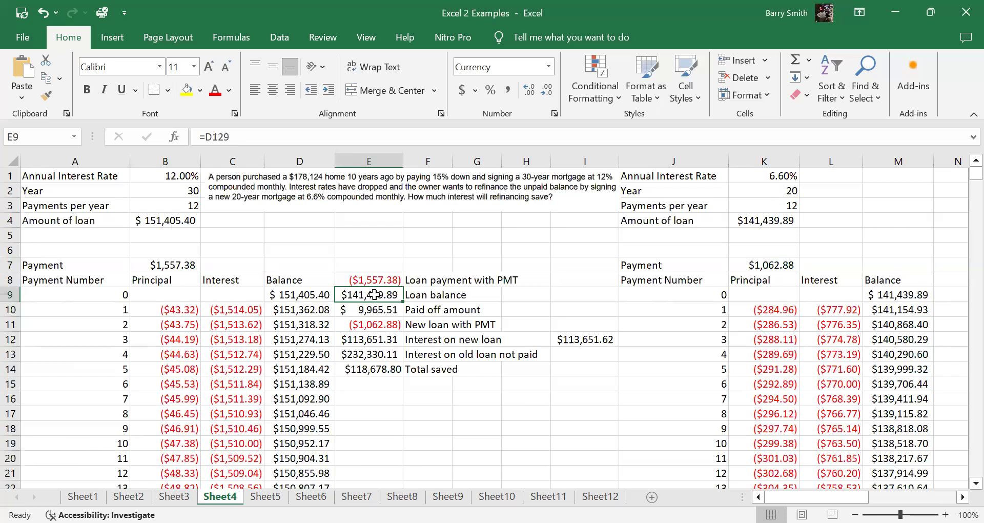
Step: Examine the formulas for the paid off amount, the new loan payment and the interest on the new loan in E10:E12
click(386, 309)
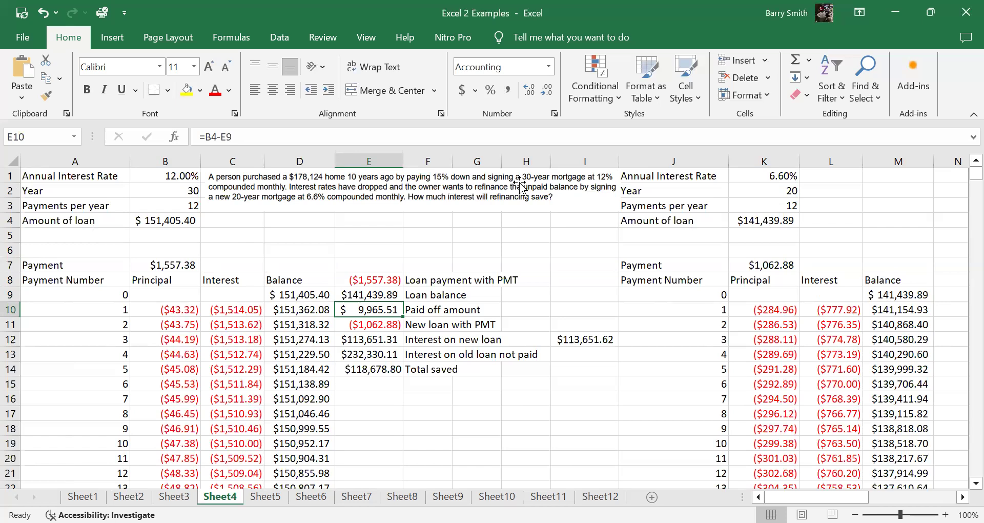
click(379, 324)
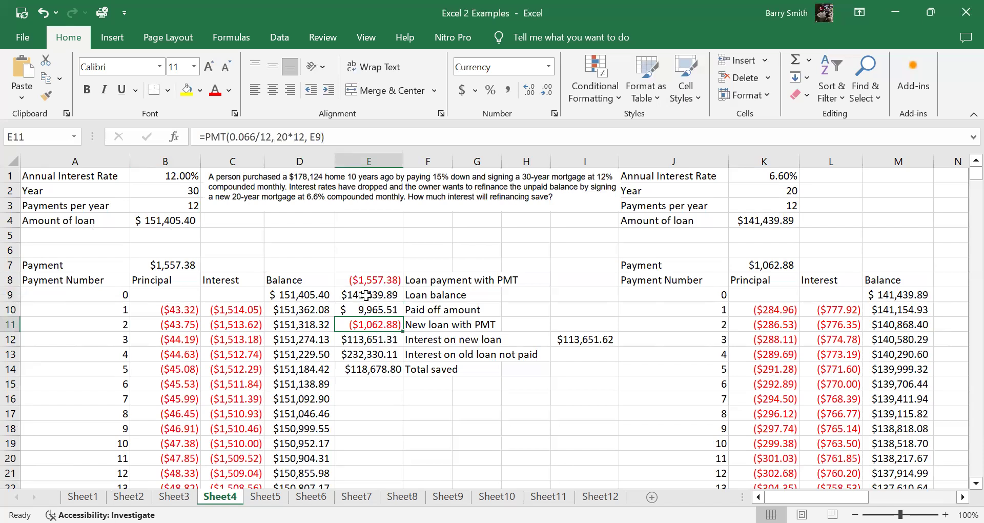
click(381, 341)
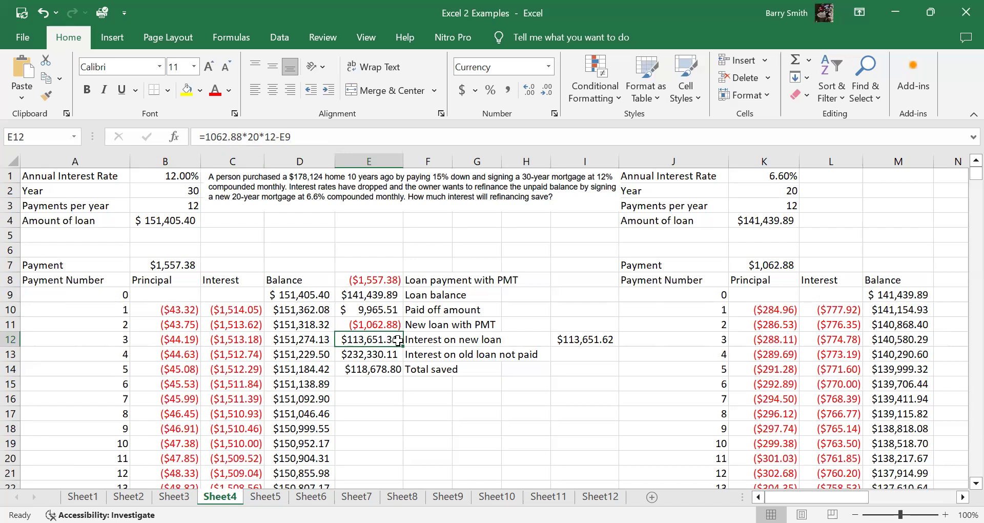
Step: Examine the old loan's unpaid interest formula in E13, trace its range from C130, and check the total saved formula in E14
click(378, 355)
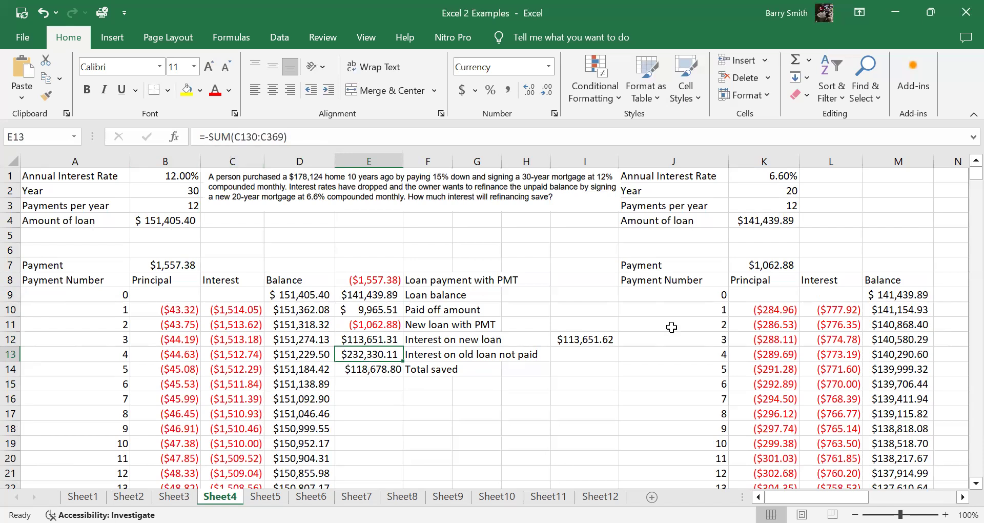
drag(976, 174, 962, 250)
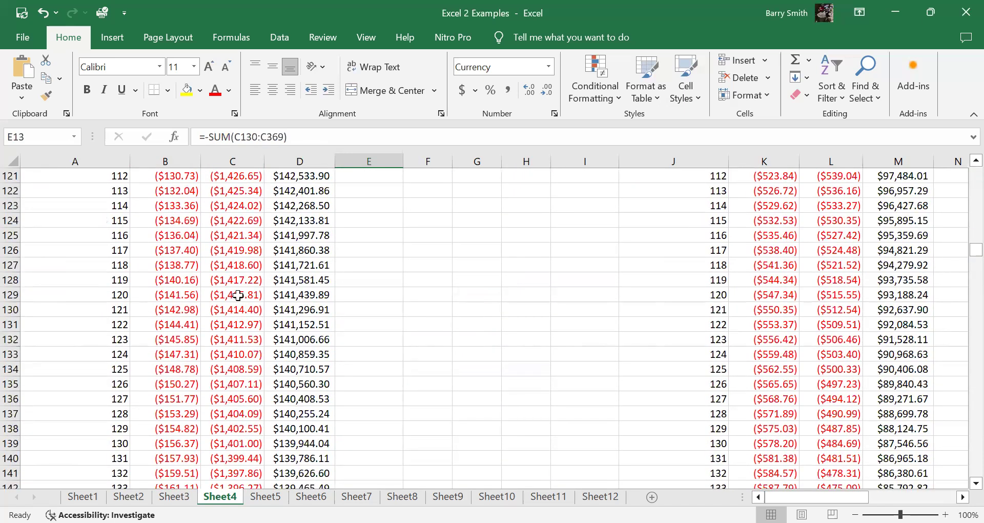
click(241, 310)
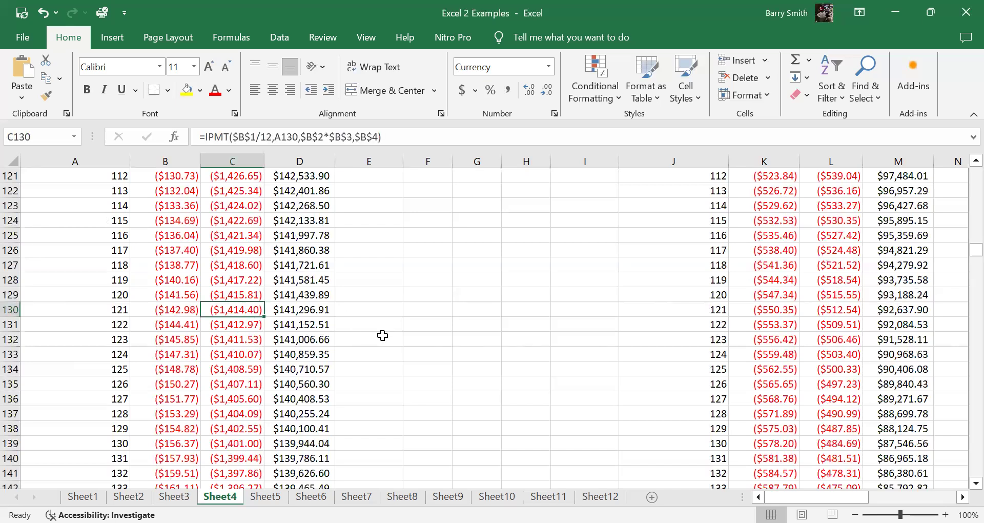
drag(961, 260, 962, 171)
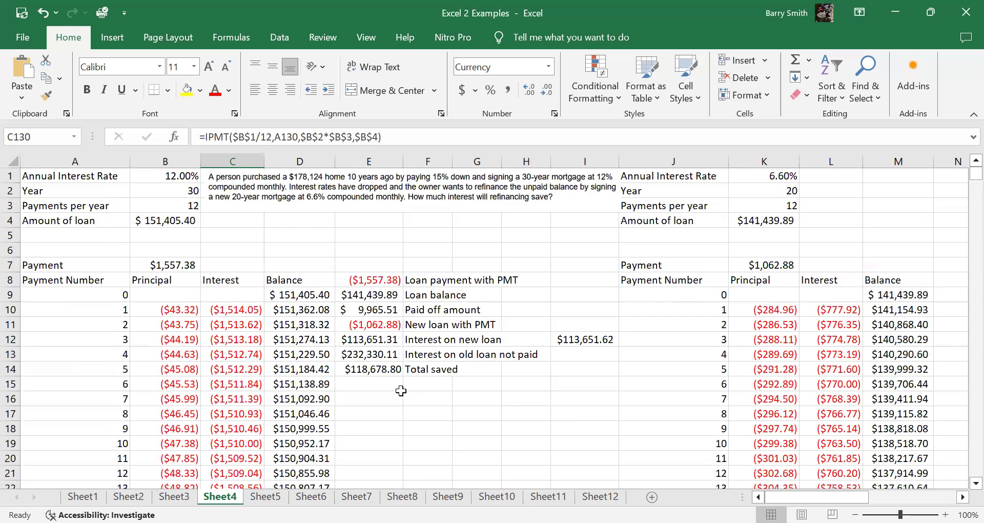
click(380, 353)
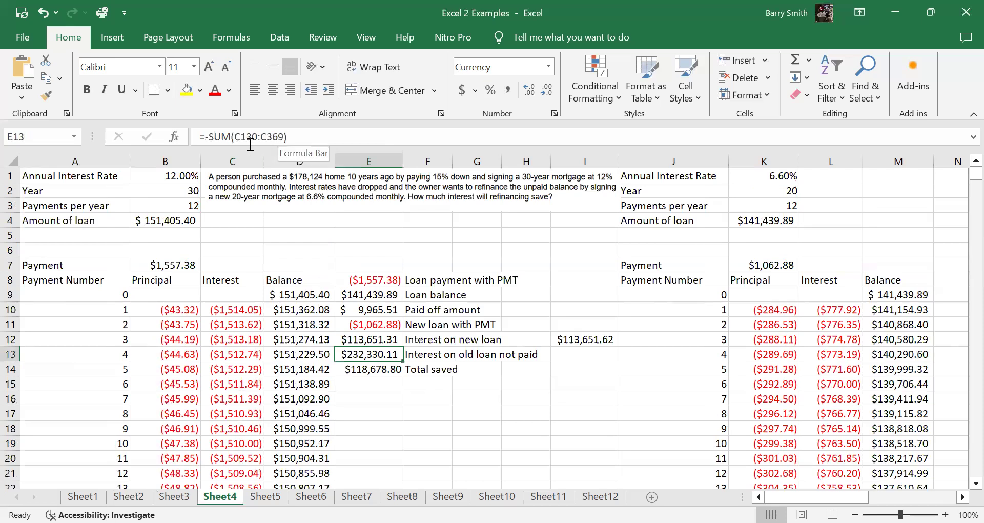
click(378, 372)
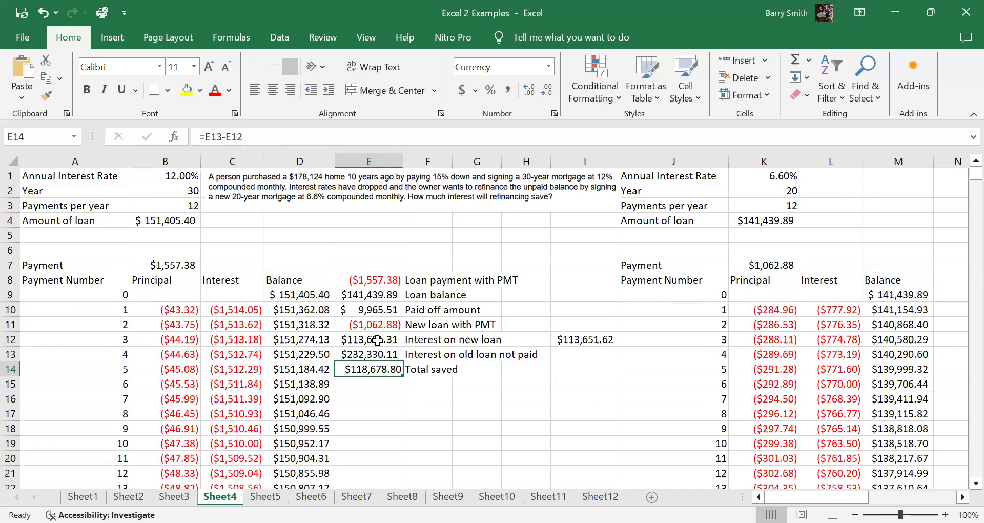
Step: Compare the new loan interest formula in E12 with the sum in I12 and the new schedule's Interest column starting at L10
click(379, 339)
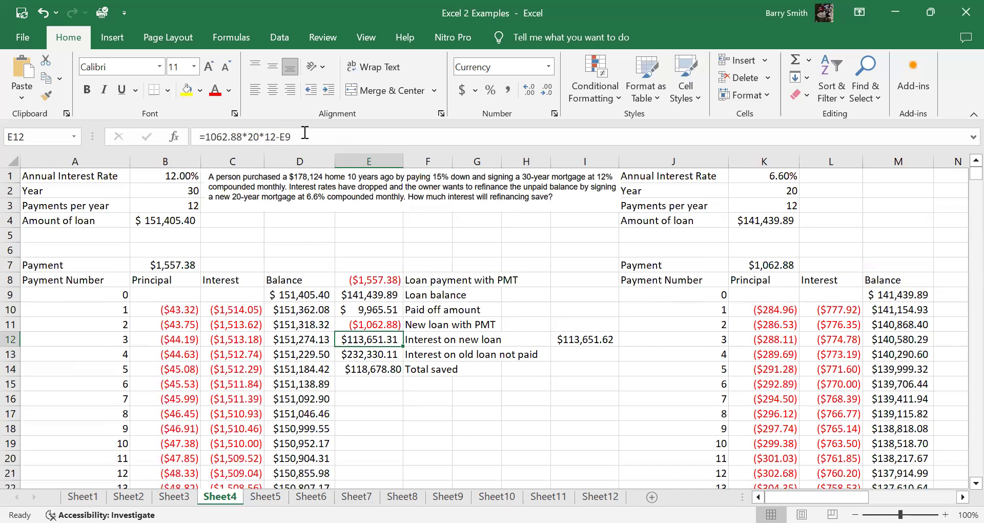
click(850, 310)
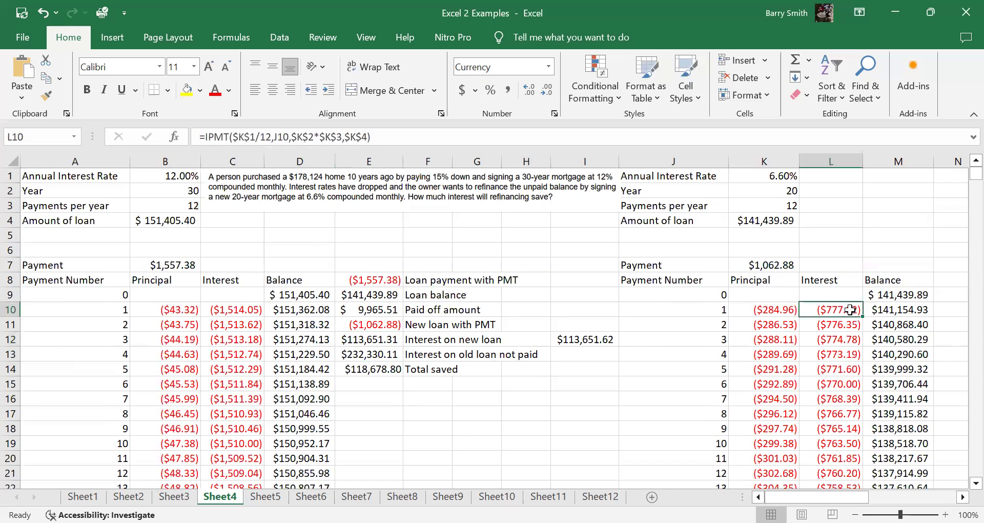
scroll(861, 374, down, 1)
scroll(843, 359, up, 1)
click(580, 340)
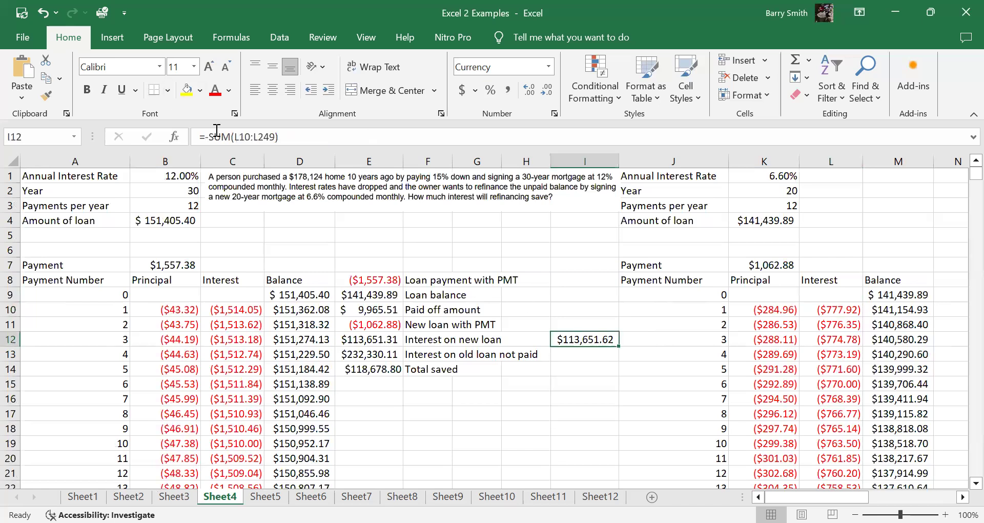
click(830, 309)
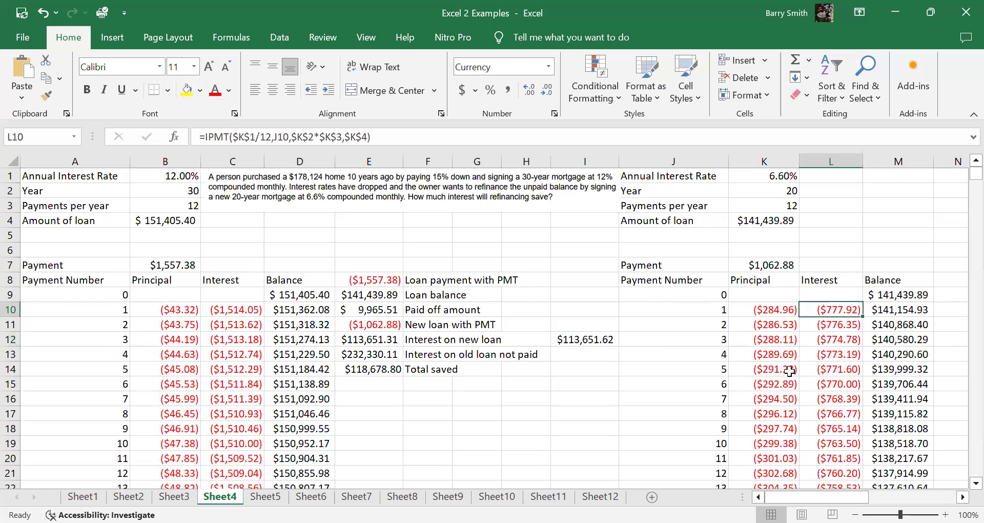
click(365, 339)
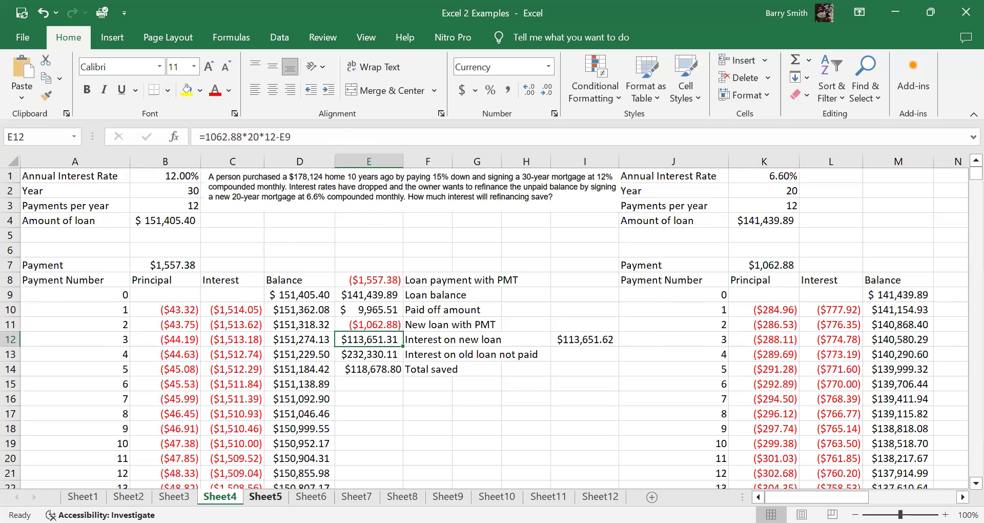
Step: Examine the FV formula for the IRA deposits in A7 and the compound interest formula in A8 on Sheet5
click(265, 496)
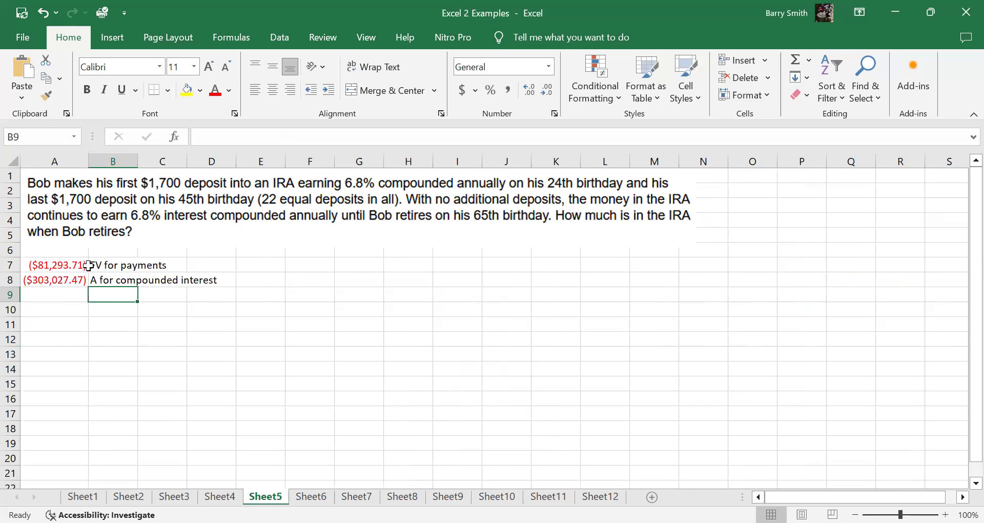
click(71, 266)
click(211, 136)
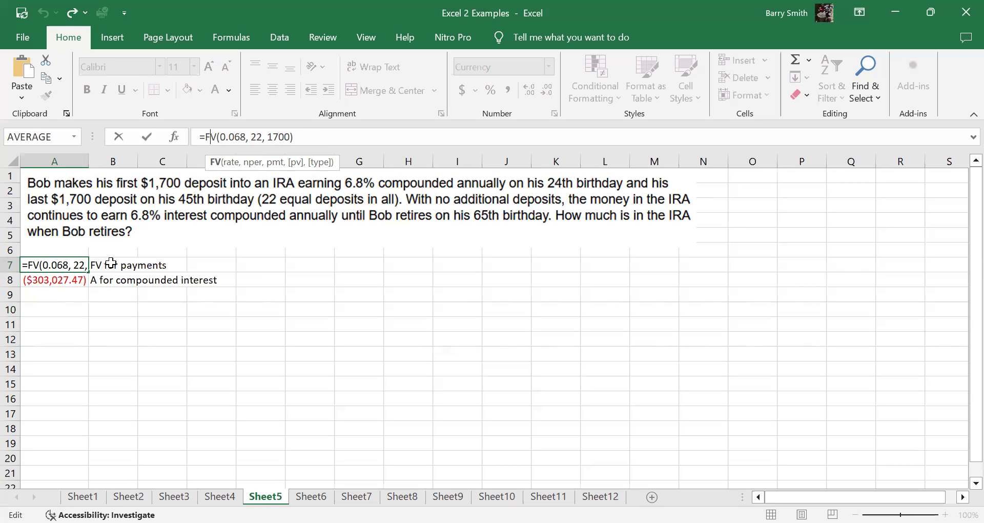
key(Return)
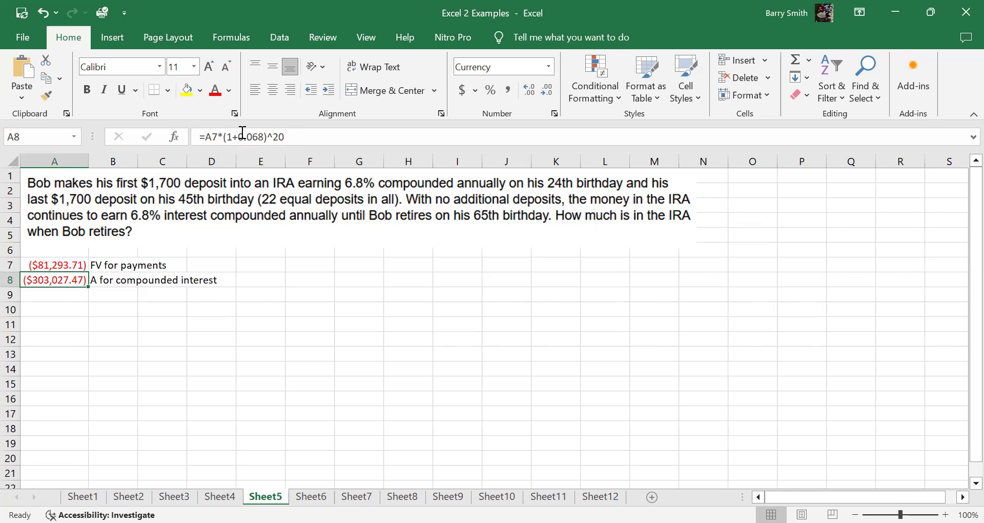
click(72, 296)
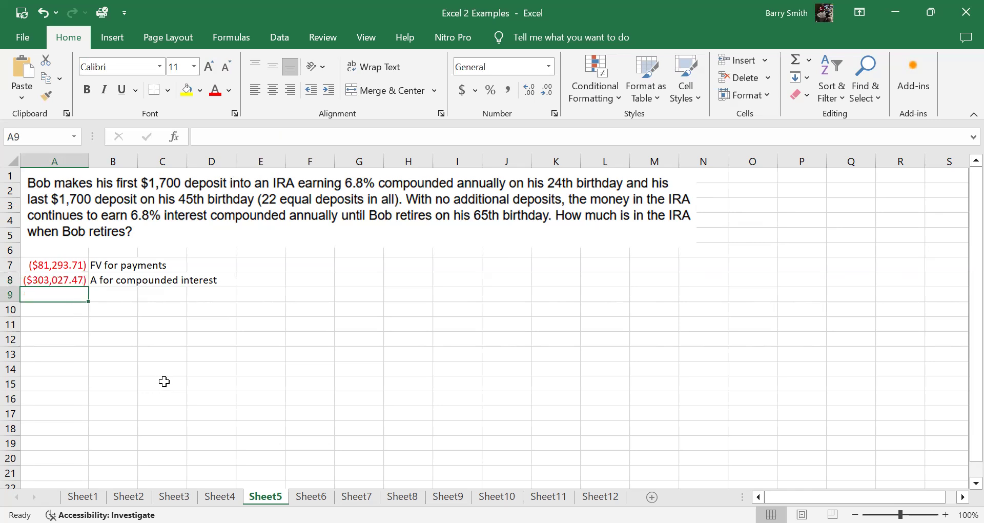
click(58, 285)
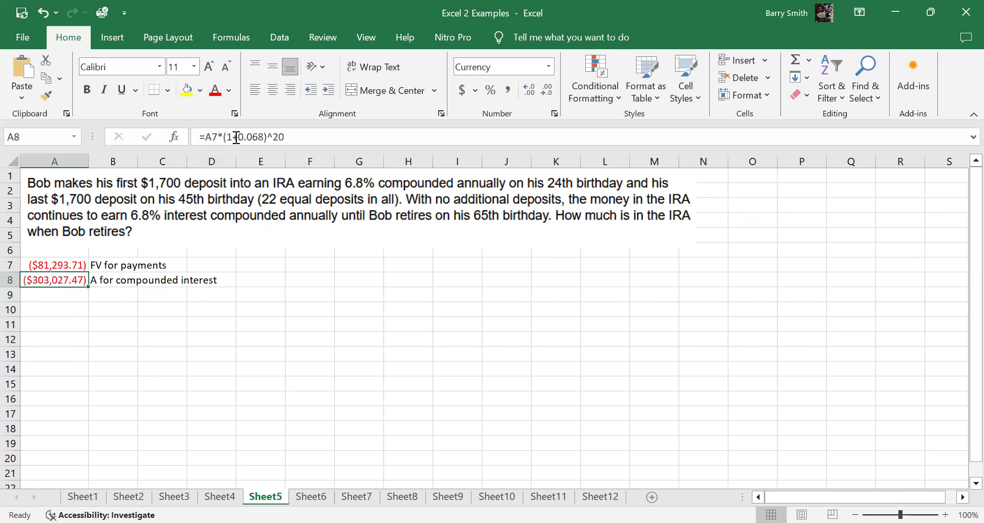
click(44, 264)
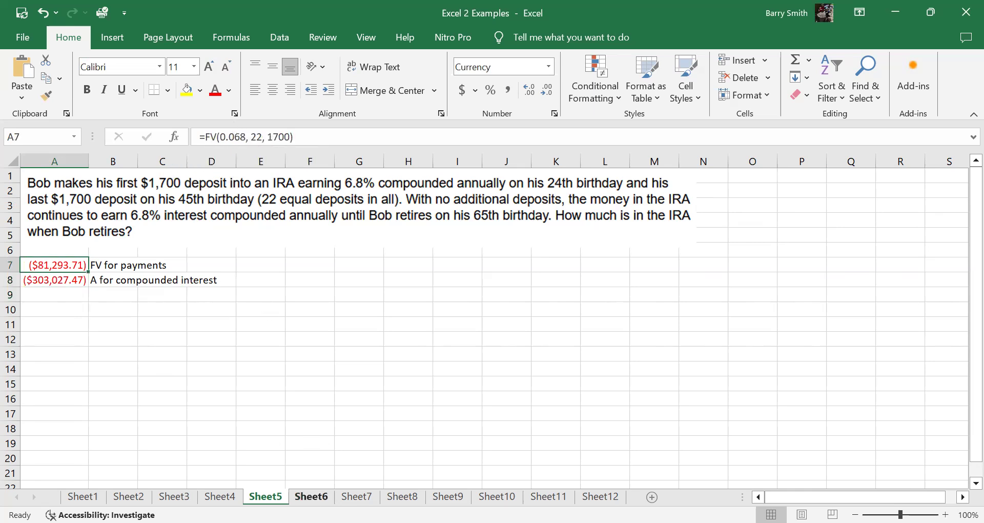
Step: Examine the part A formulas on Sheet6 for the future value, monthly withdrawal and interest earned in A11:A14
click(311, 497)
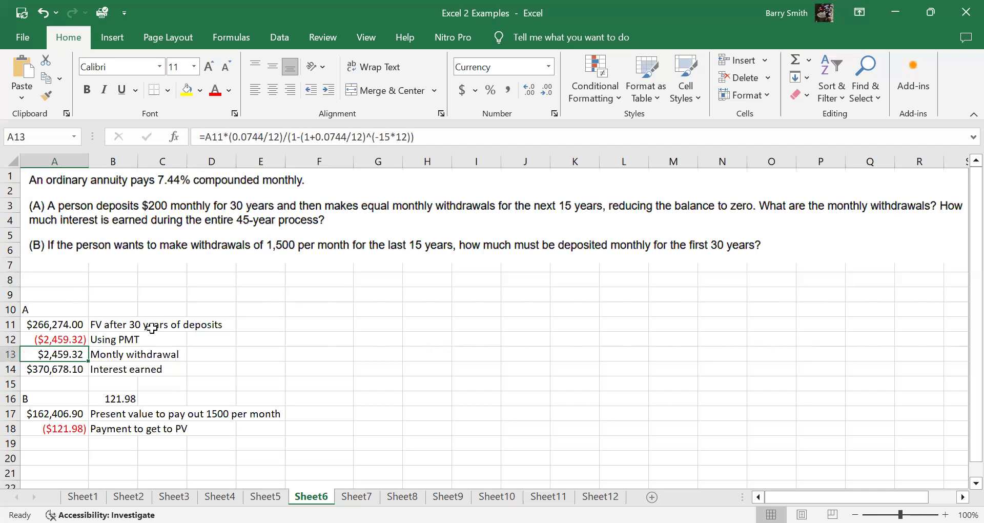
click(60, 321)
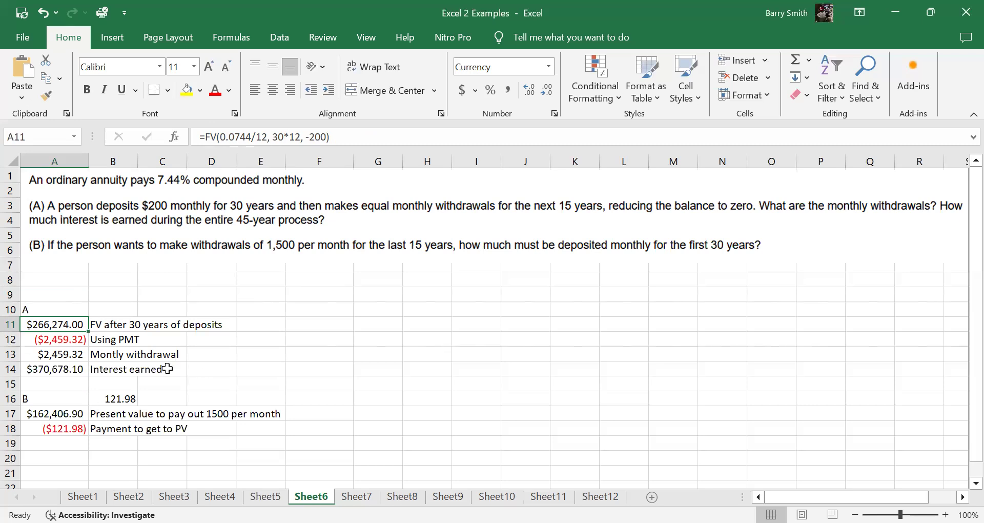
click(76, 342)
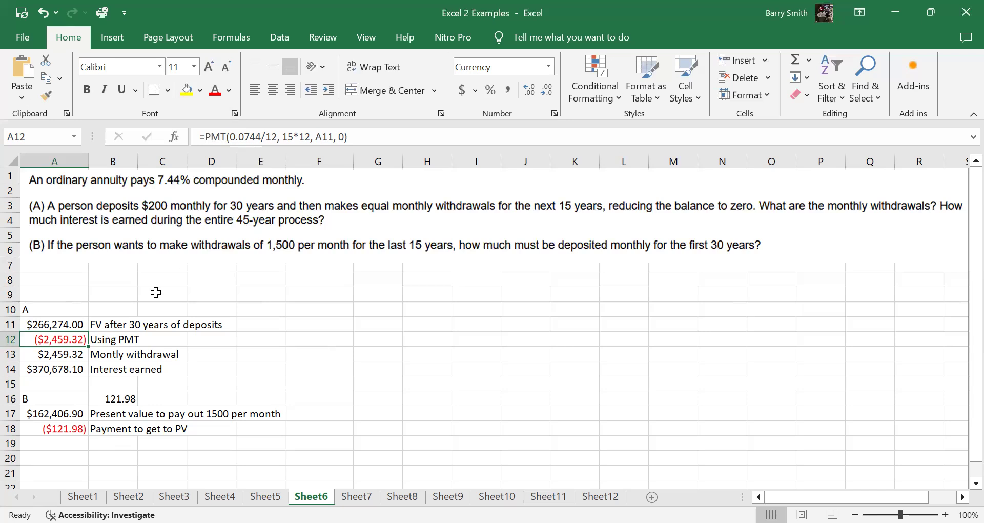
click(75, 357)
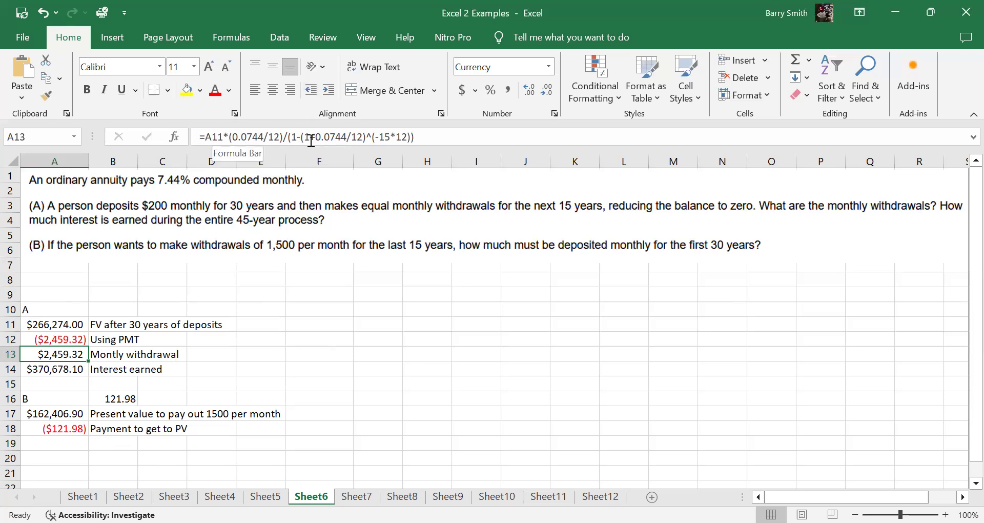
click(73, 340)
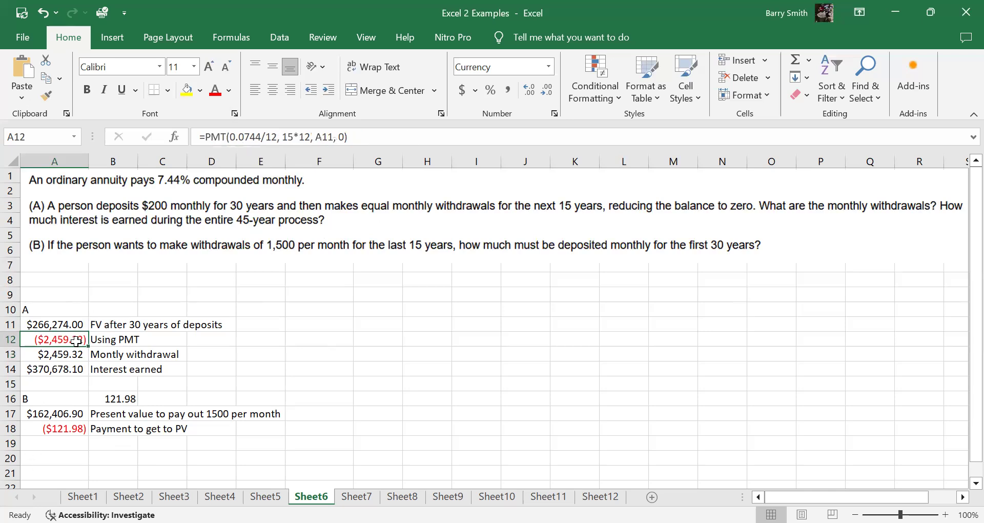
click(69, 354)
click(62, 369)
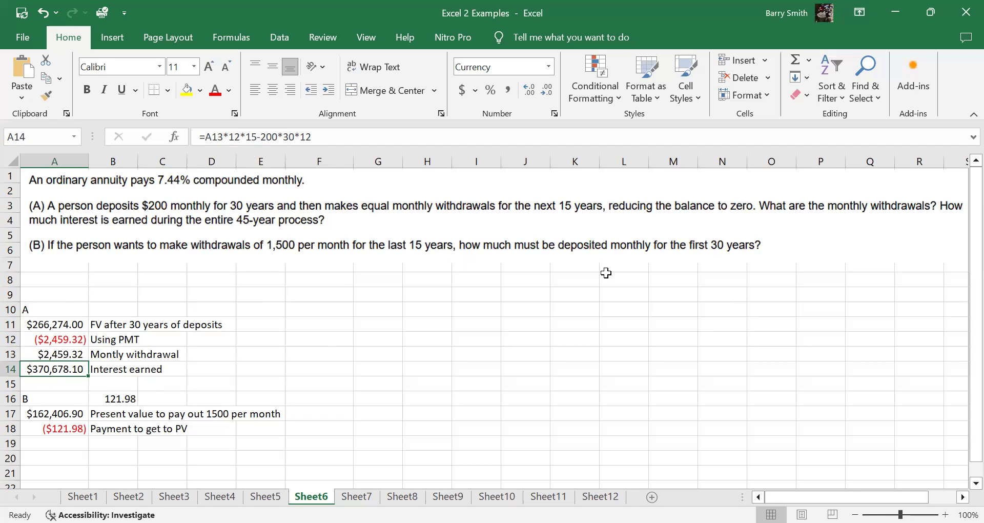
Step: Examine the part B present value formula in A17 and compare the deposit payment formula in A18 with the entry in B16
click(67, 412)
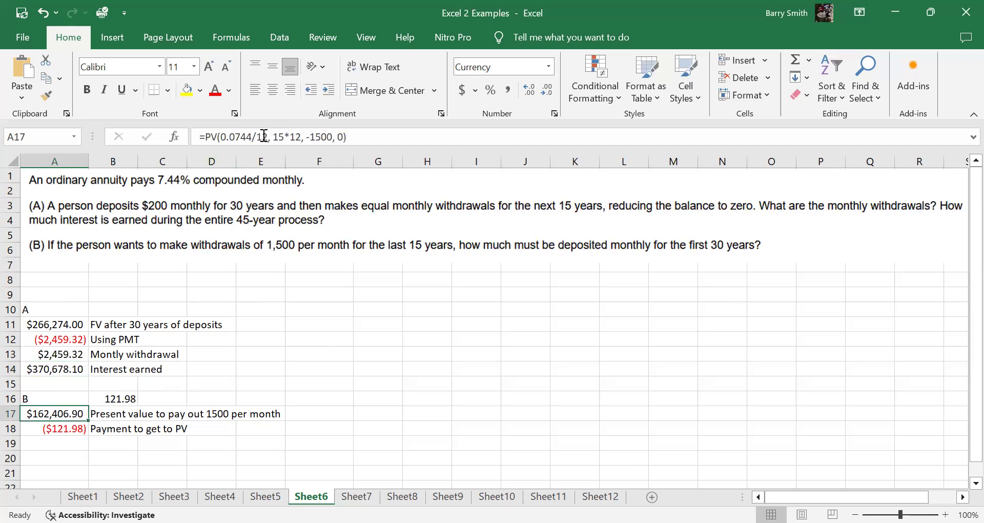
click(56, 427)
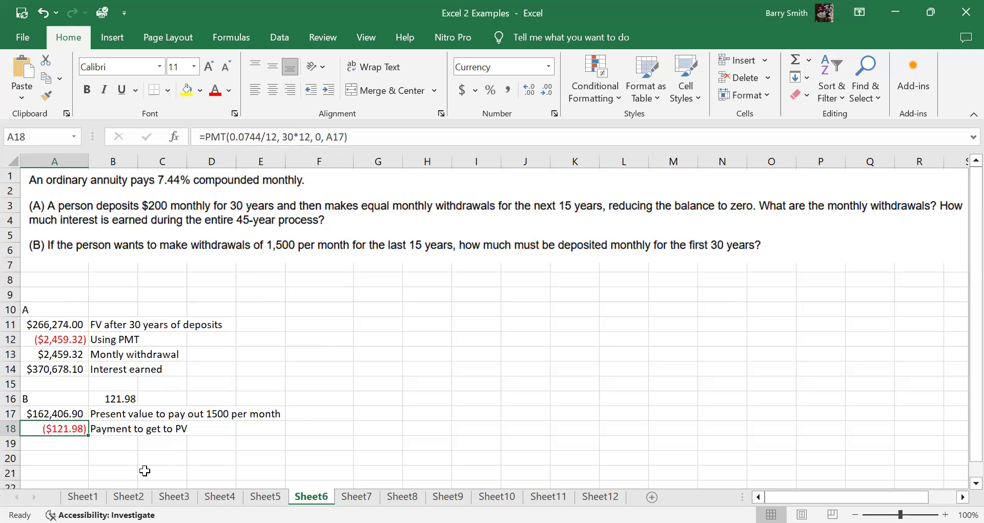
click(129, 399)
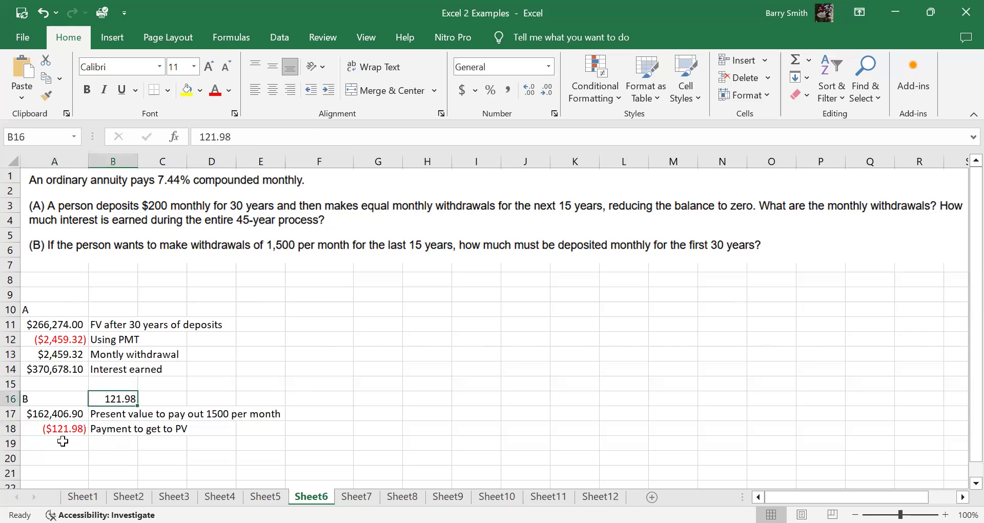
click(60, 431)
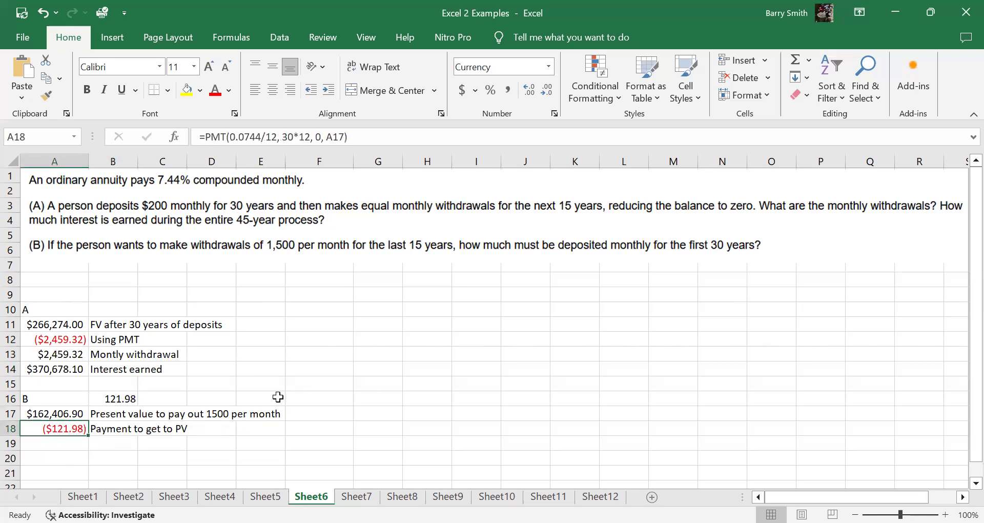
Step: Examine the part A mortgage payment formula in A9 and the total interest formula in A10 on Sheet7
click(357, 496)
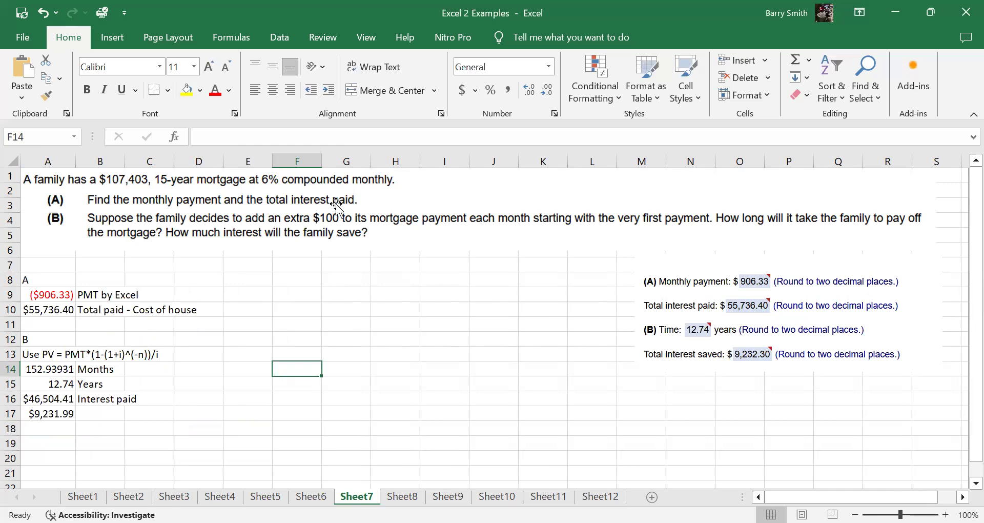
click(51, 296)
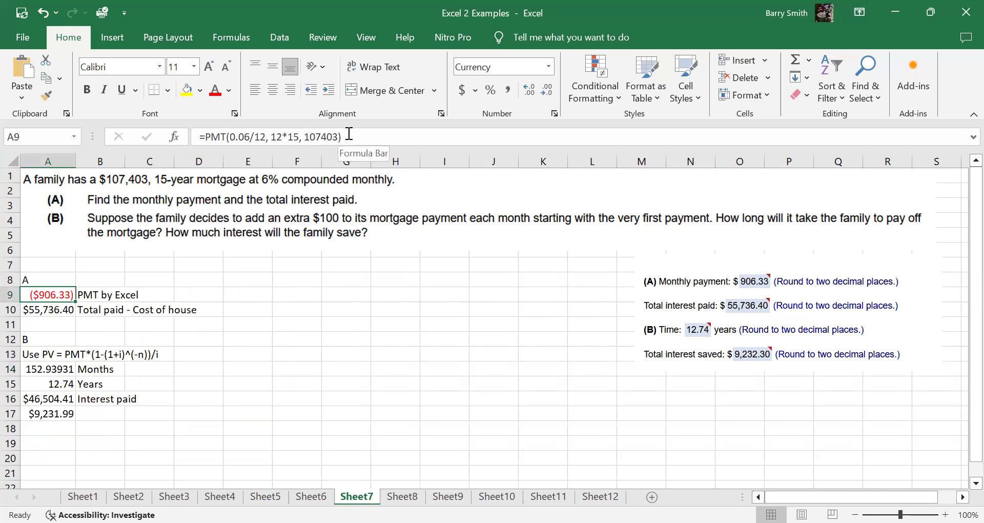
click(36, 313)
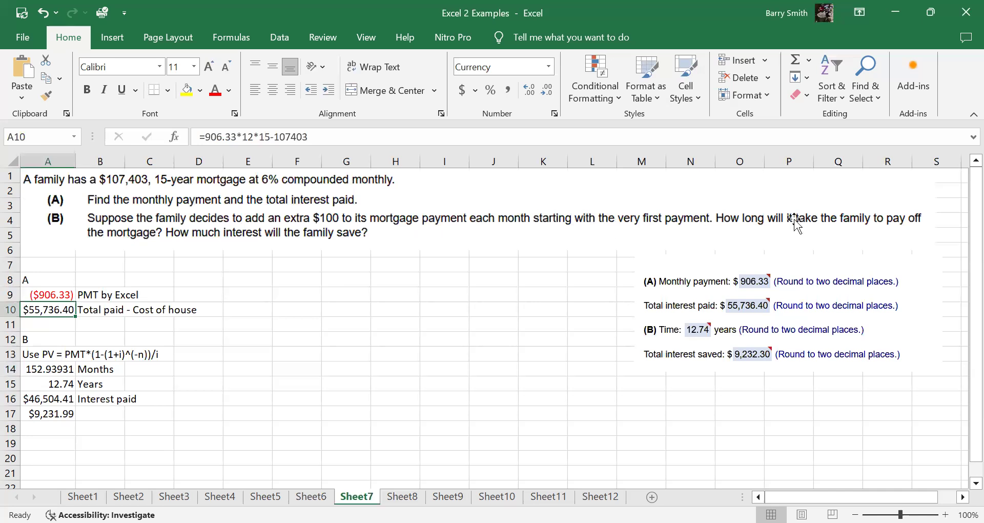
Step: Examine the part B formulas in A13:A17 for the payoff time with an extra $100 monthly, the interest paid and the savings
click(49, 355)
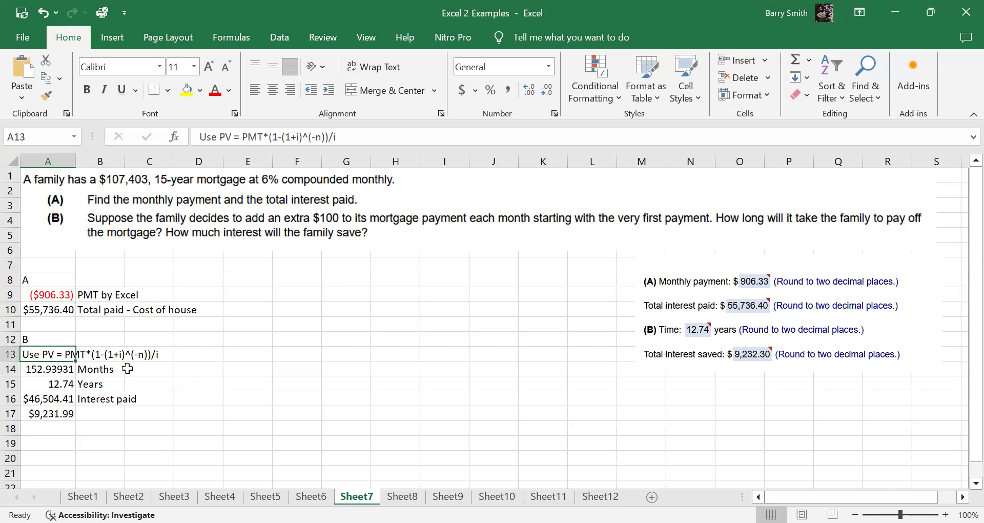
click(30, 368)
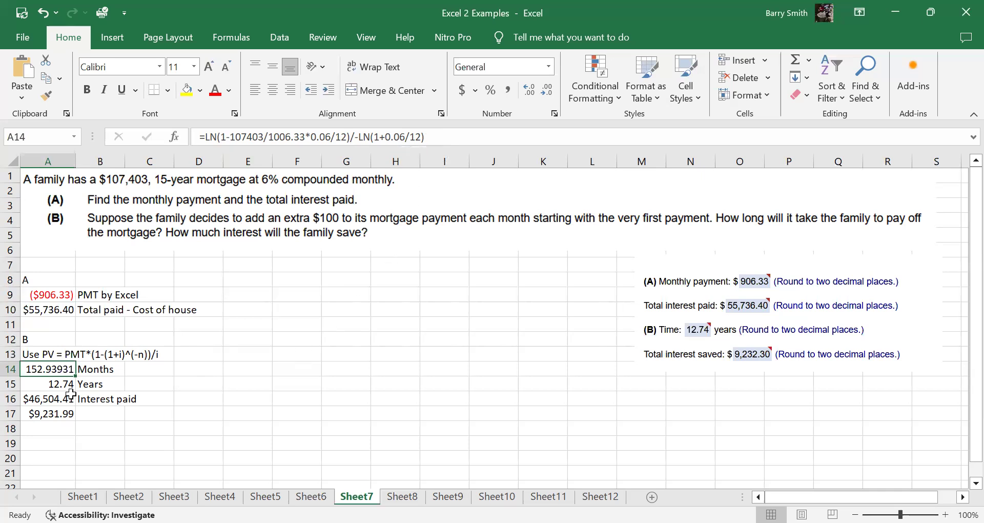
click(45, 384)
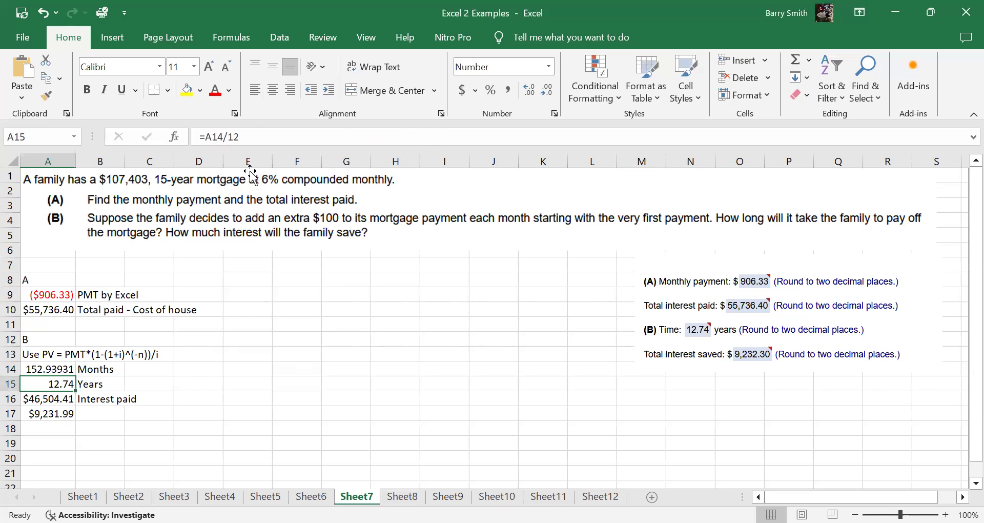
click(35, 398)
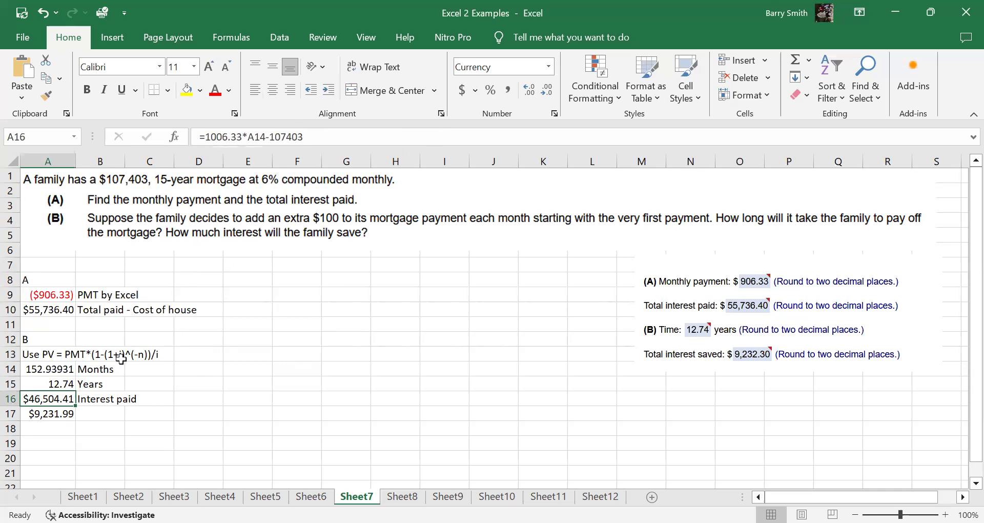
click(45, 411)
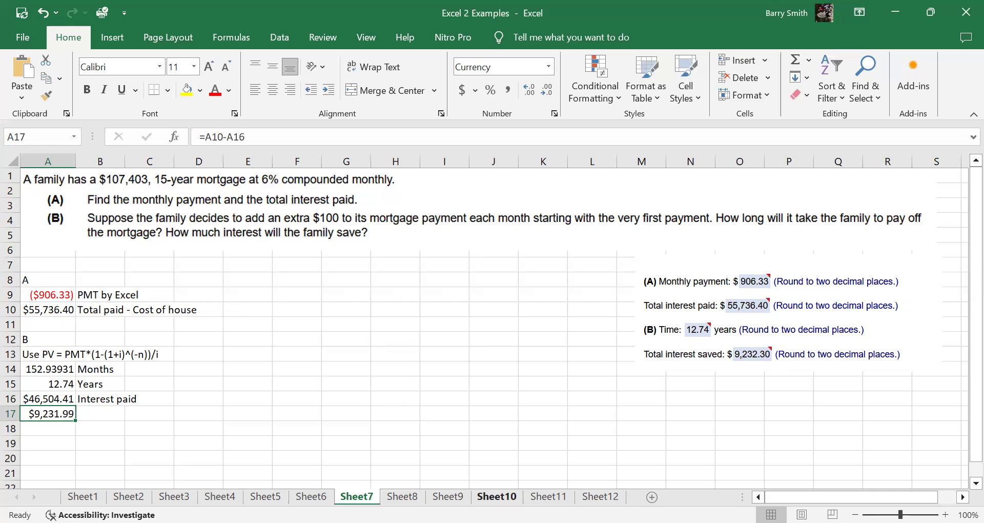
Step: Examine the future value formula in A8 on Sheet8 and its version with the problem's values in A9
key(ctrl+Page_Down)
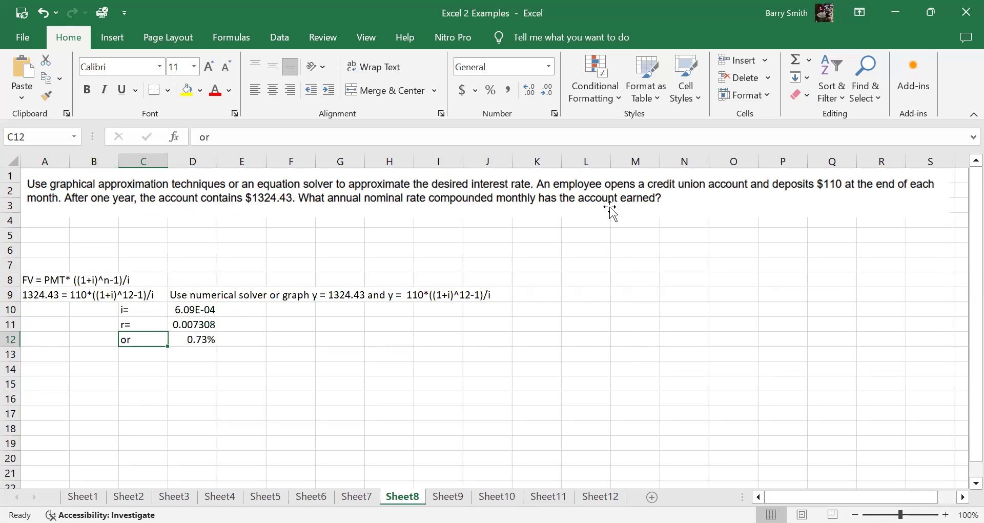
click(43, 281)
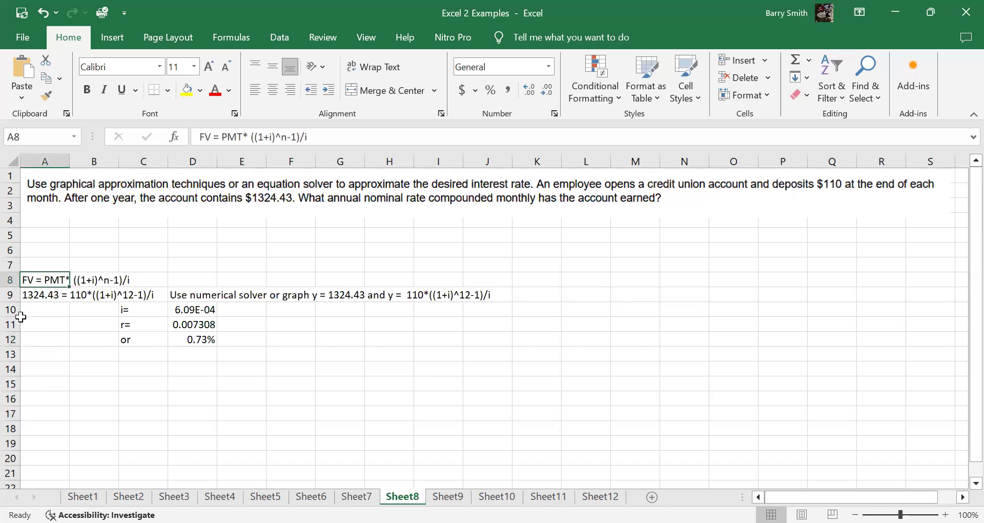
click(37, 296)
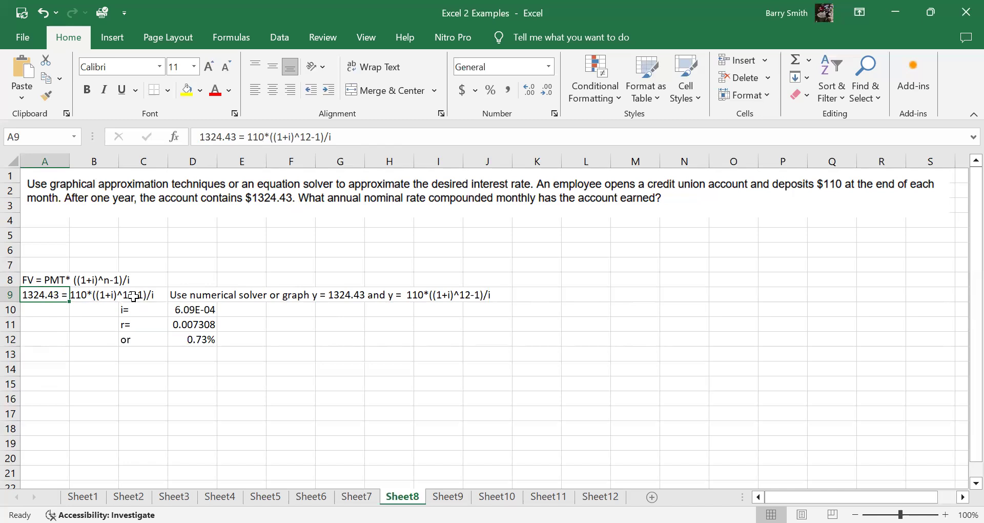
Step: Examine the rate per period in D10, the annual nominal rate formula in D11 and its percentage form in D12
click(136, 311)
click(181, 313)
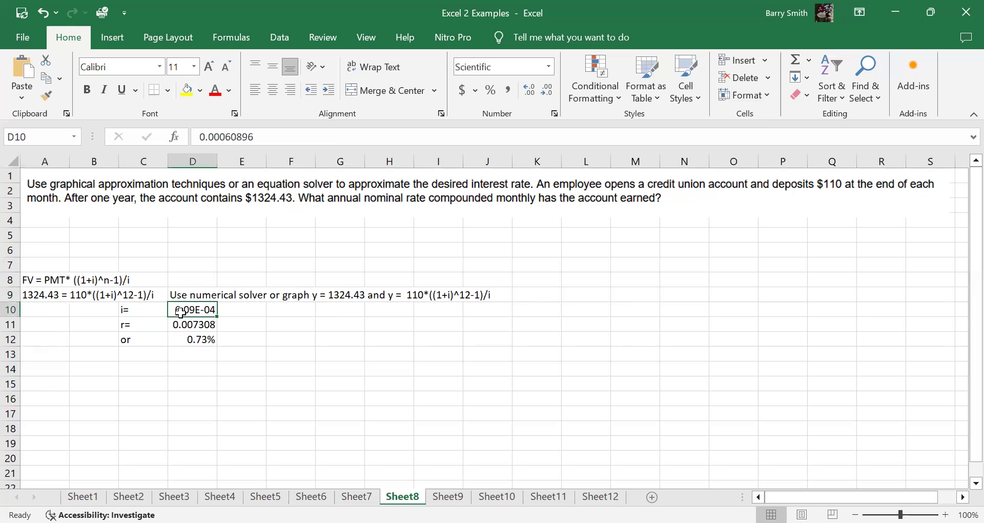
click(150, 328)
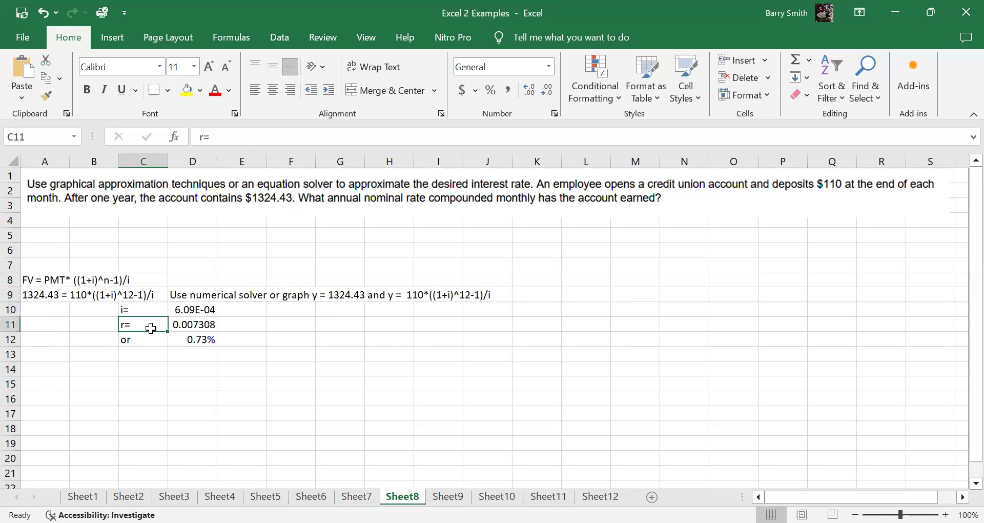
click(209, 323)
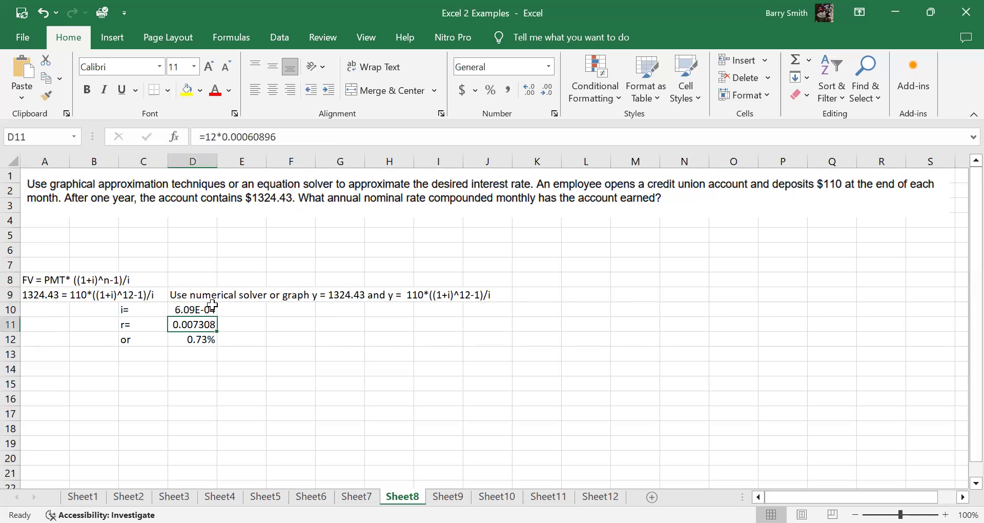
click(136, 340)
click(210, 338)
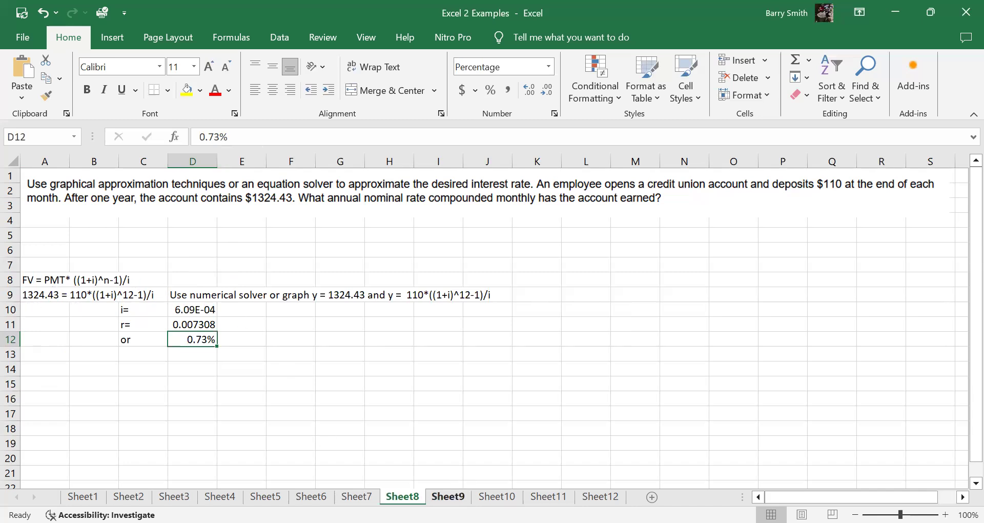
Step: Examine the rate per period formula in B6 and the number of periods formula in B7 on Sheet9
click(448, 497)
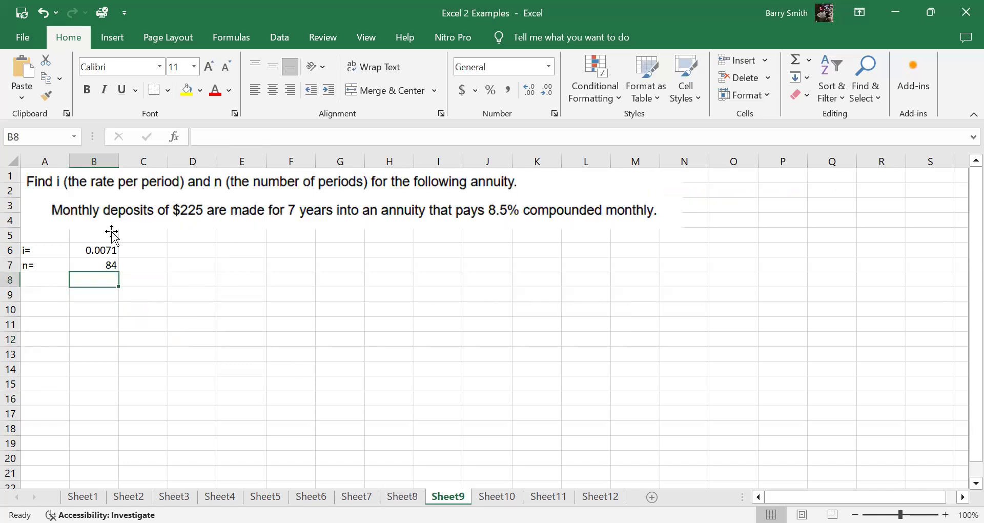
key(Up)
key(Up)
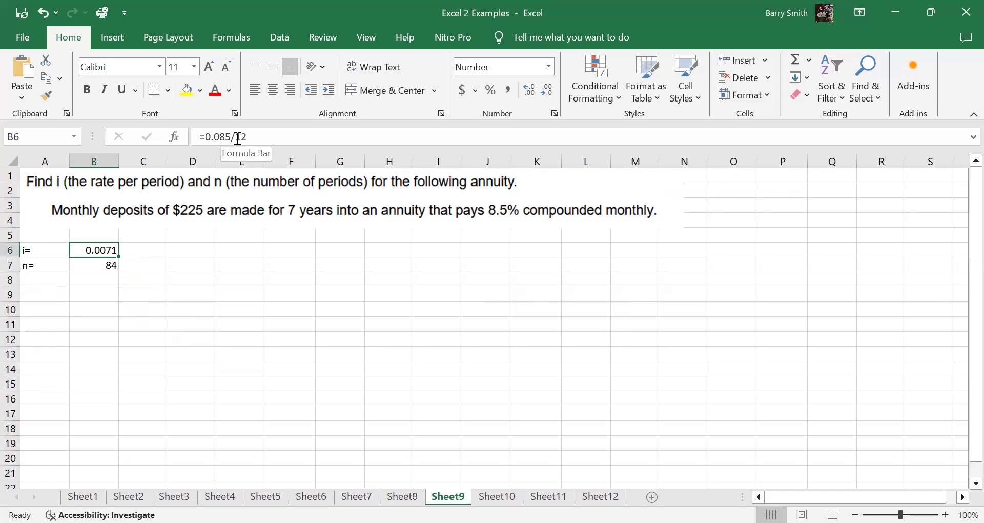
click(90, 267)
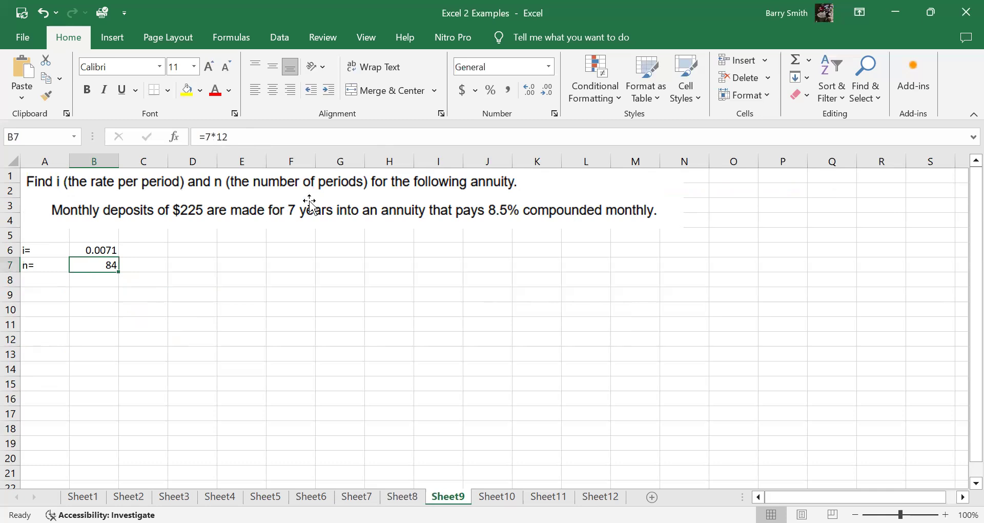
Step: Examine the credit card payoff solution on Sheet10: the present value formula in A5, the logarithm formula in A8 and the rounded answer in A9
click(496, 496)
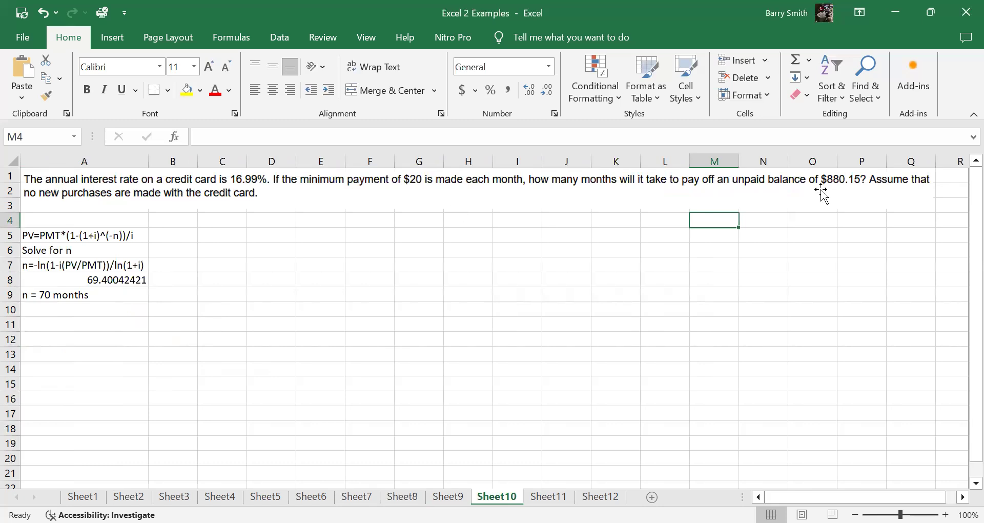
click(41, 234)
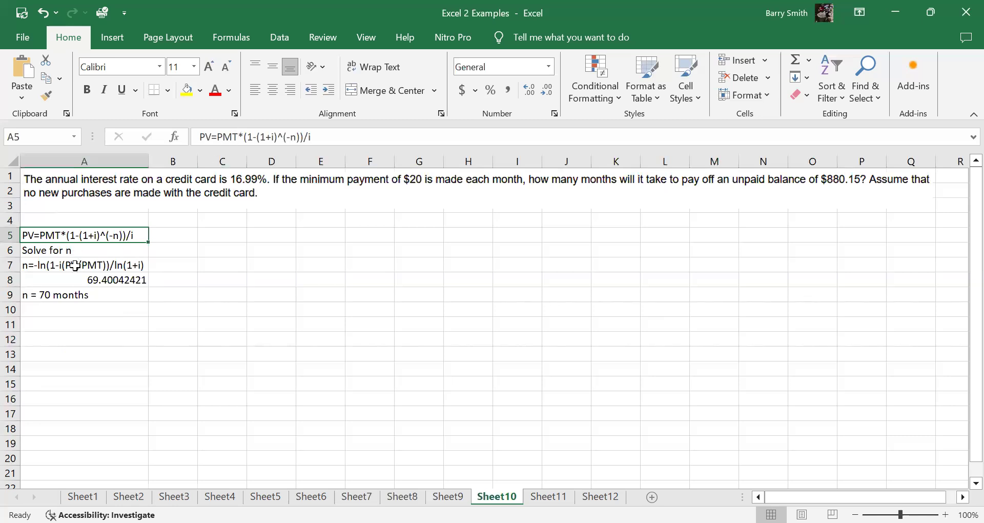
click(99, 276)
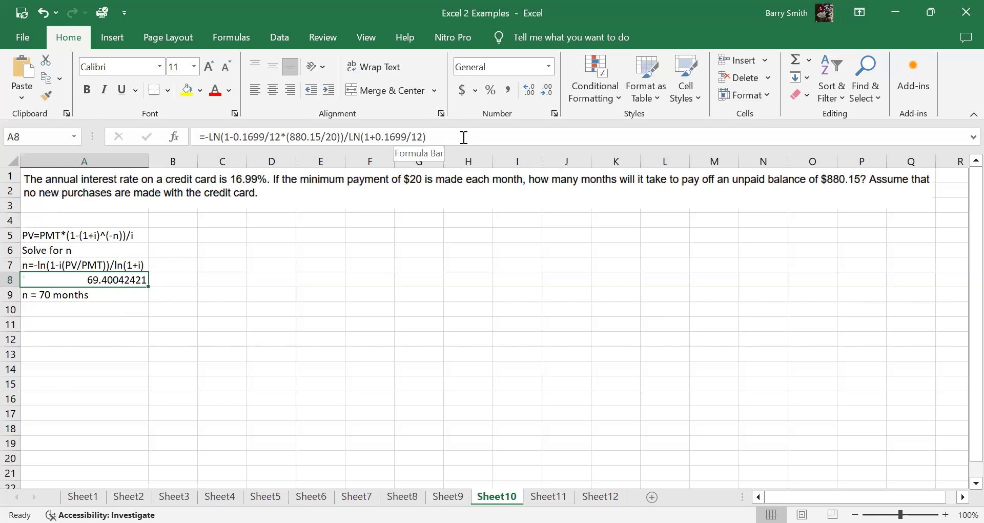
click(104, 298)
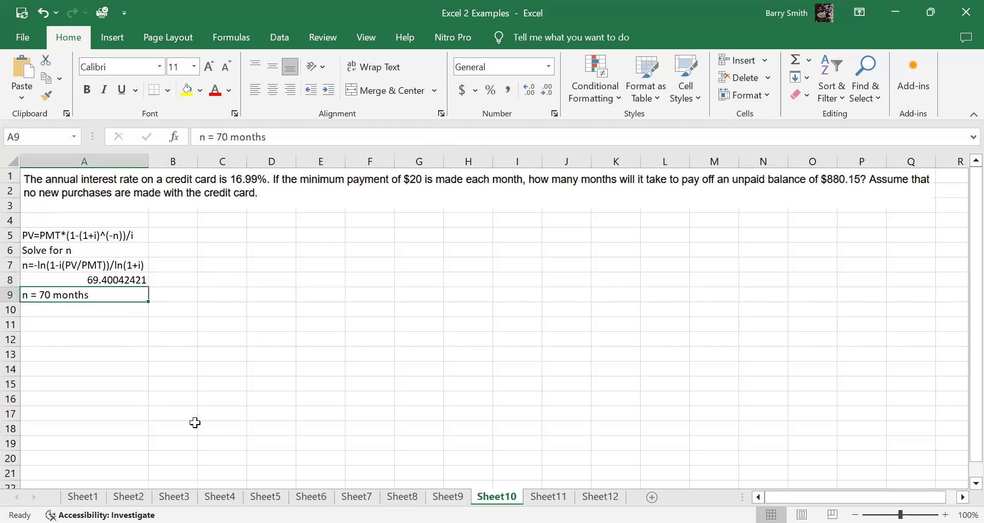
Step: Examine the arguments of the PMT formula for the $5000 loan in A6 on Sheet11, leaving the formula as it is
click(548, 496)
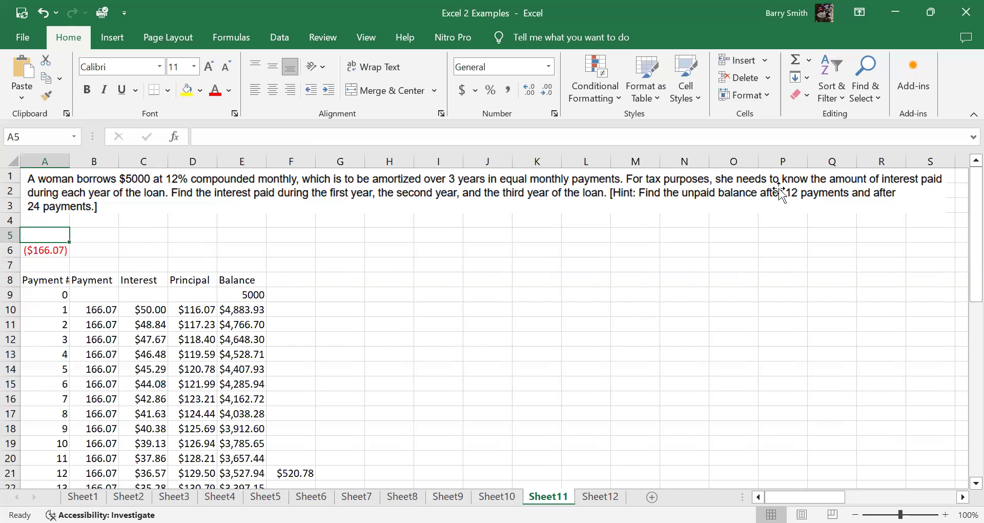
click(49, 251)
key(F2)
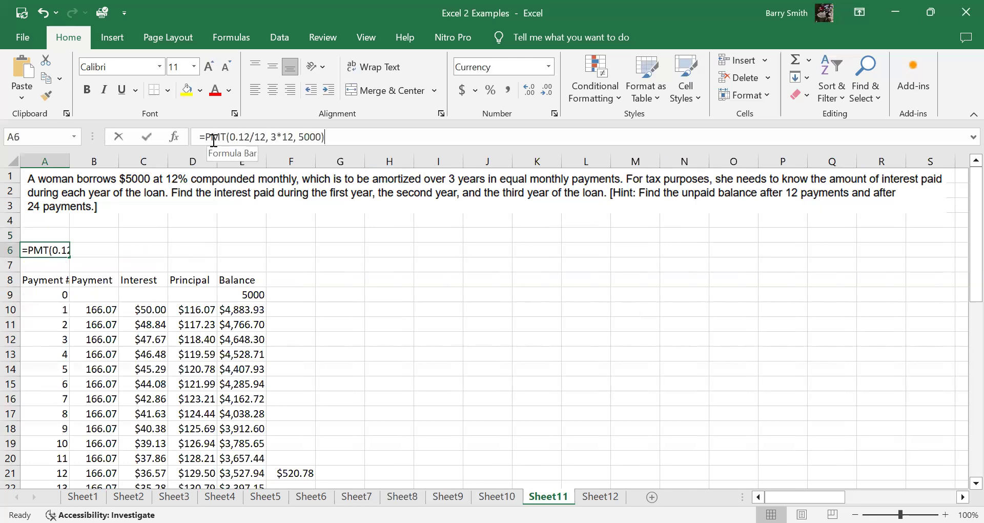
click(212, 137)
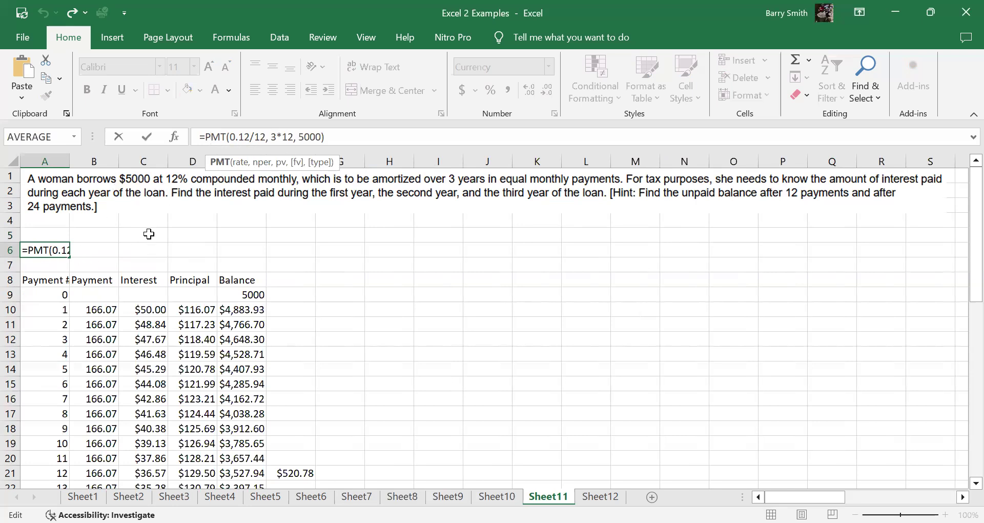
key(ctrl+Return)
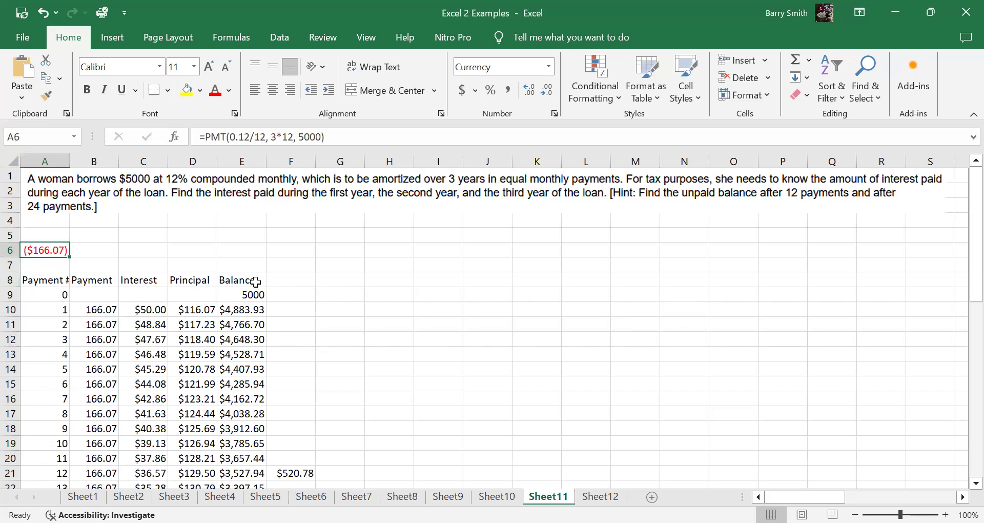
Step: Examine the SUM formulas in F21, F33 and F45 that total each loan year's interest, and reread the problem statement
scroll(255, 281, down, 5)
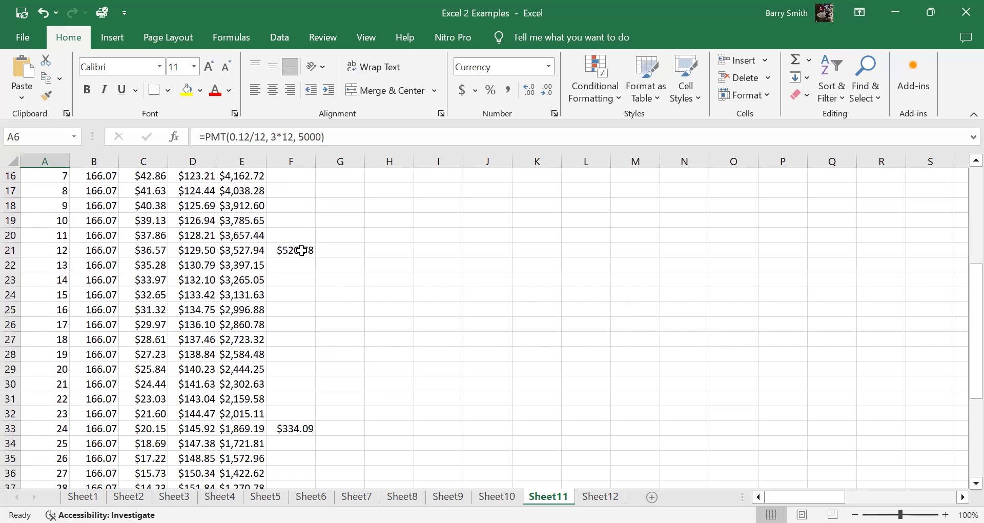
click(301, 250)
scroll(300, 377, down, 1)
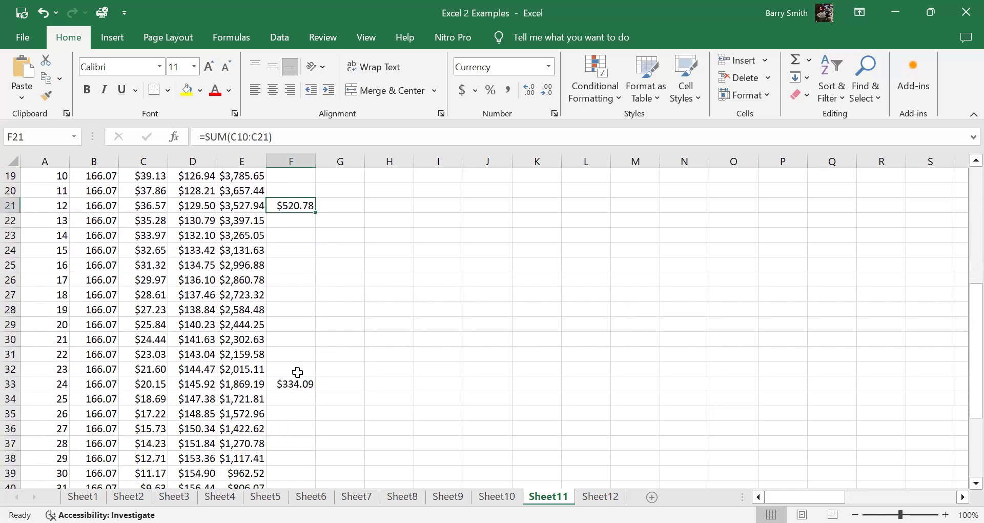
click(296, 383)
scroll(333, 354, down, 2)
click(297, 472)
scroll(387, 393, up, 8)
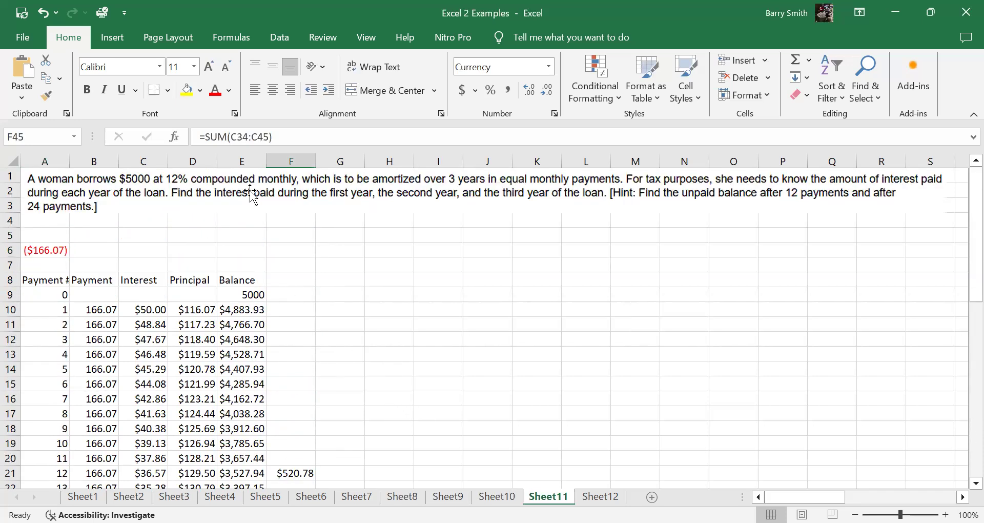
Step: Examine the final row of the amortization schedule, checking the payment in B45 against the balances in E44 and E45
scroll(319, 356, down, 9)
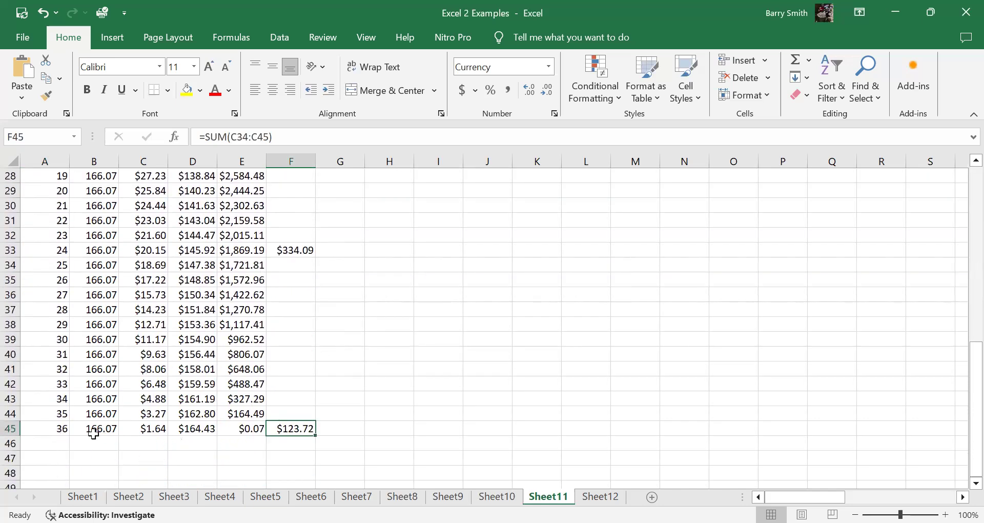
click(94, 430)
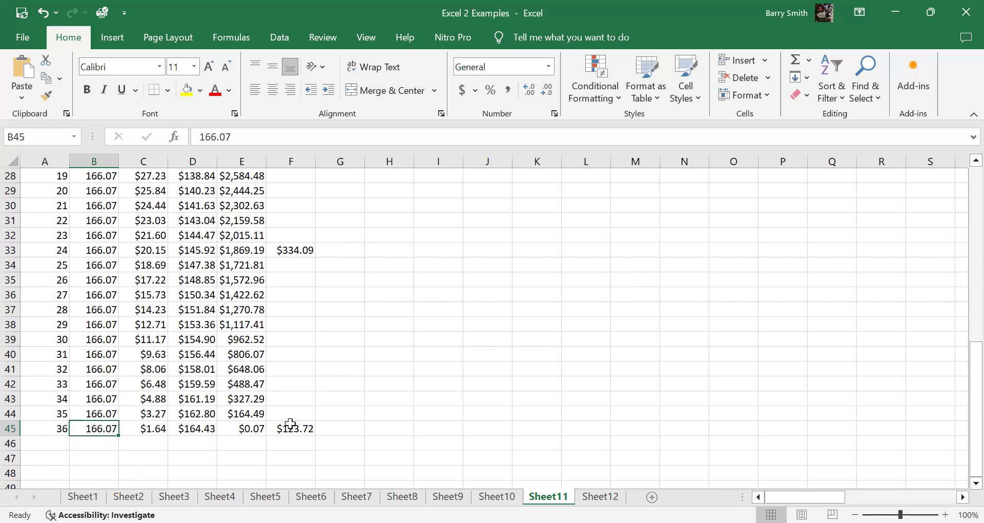
click(252, 413)
click(251, 430)
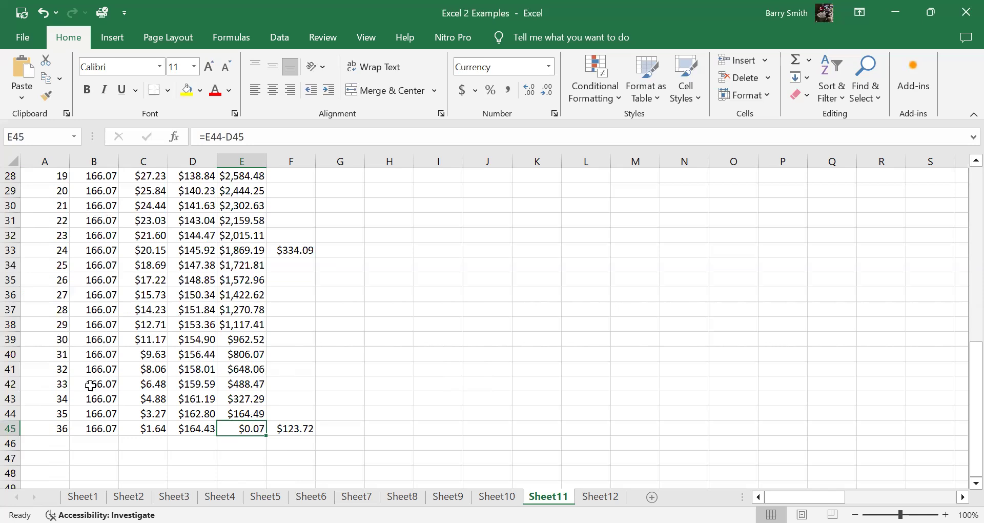
Step: Review the yearly interest totals again from the third year in F45 back to the first year in F21
click(292, 425)
click(297, 248)
scroll(320, 297, up, 4)
scroll(320, 297, up, 1)
click(294, 295)
scroll(397, 339, up, 4)
Step: Examine the logarithm formula for the number of periods in A8 on Sheet12 and the rounded answer in A9
click(600, 496)
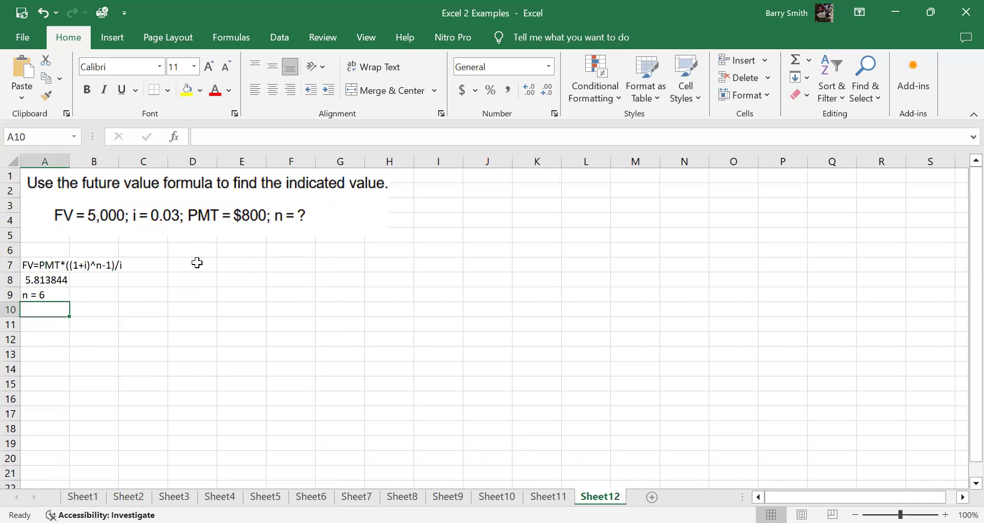
click(46, 281)
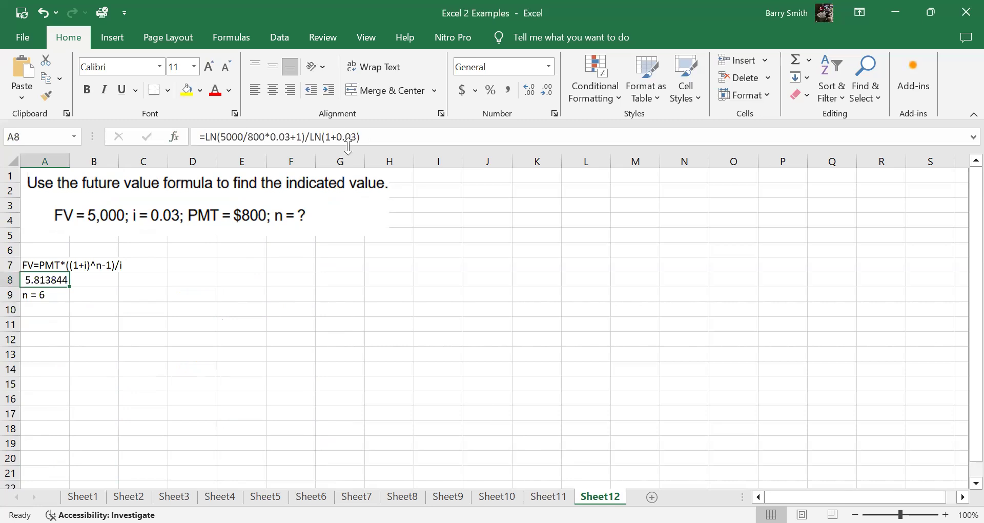
click(50, 296)
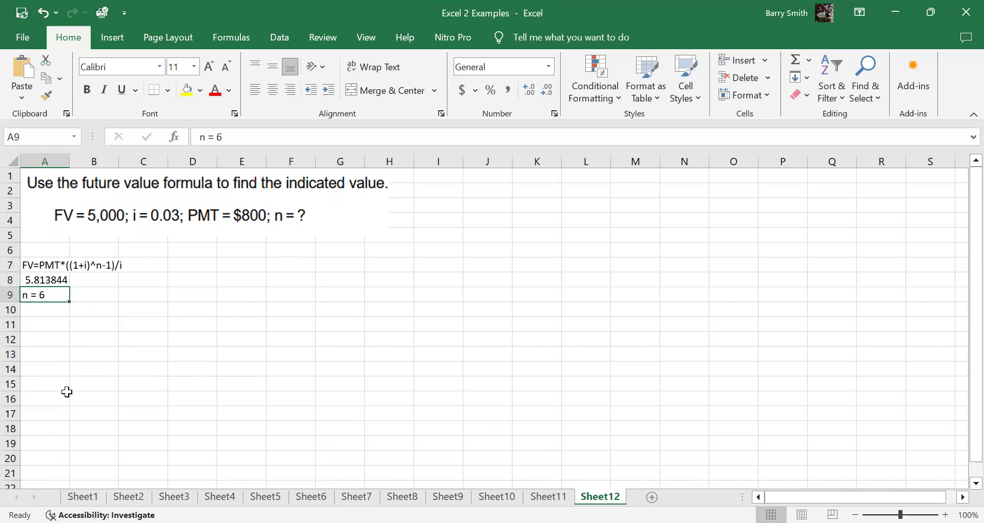